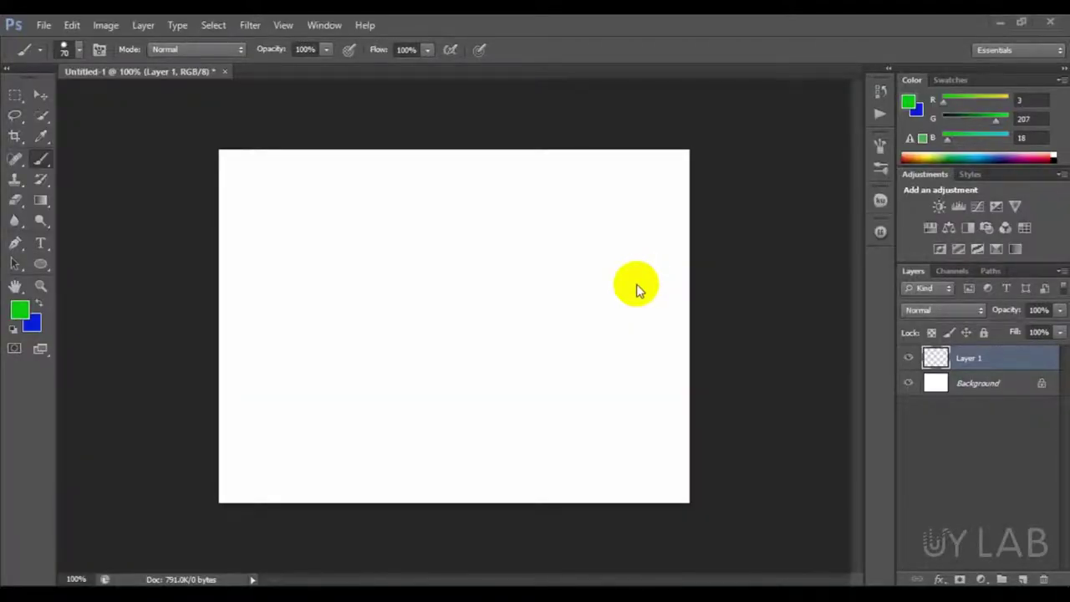
Paint a thick green stroke across the top of the canvas with the hard round brush tip.
left_click(76, 52)
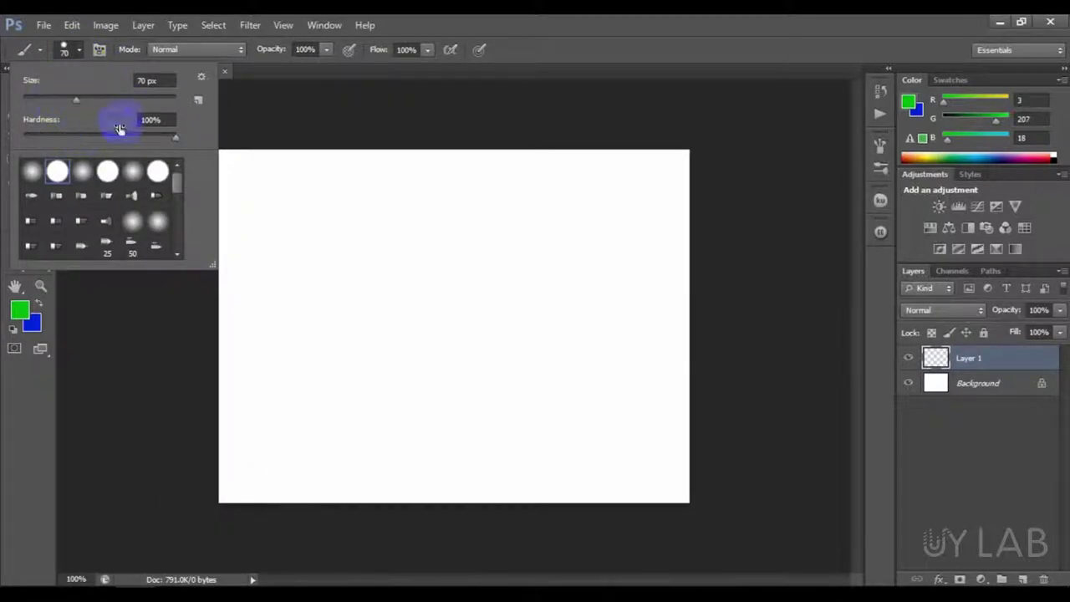
left_click(298, 74)
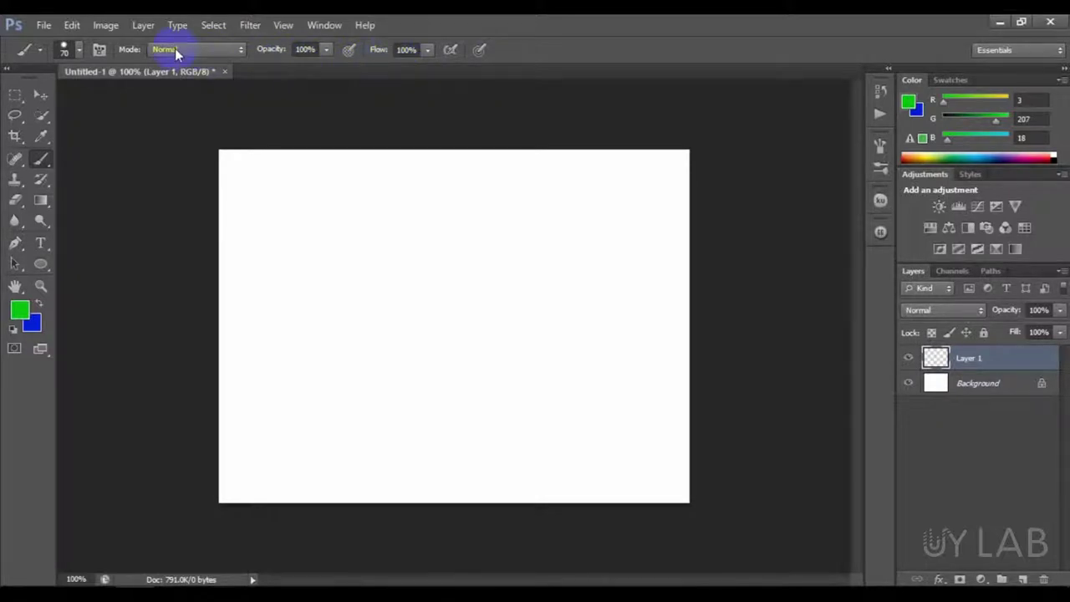
left_click(100, 50)
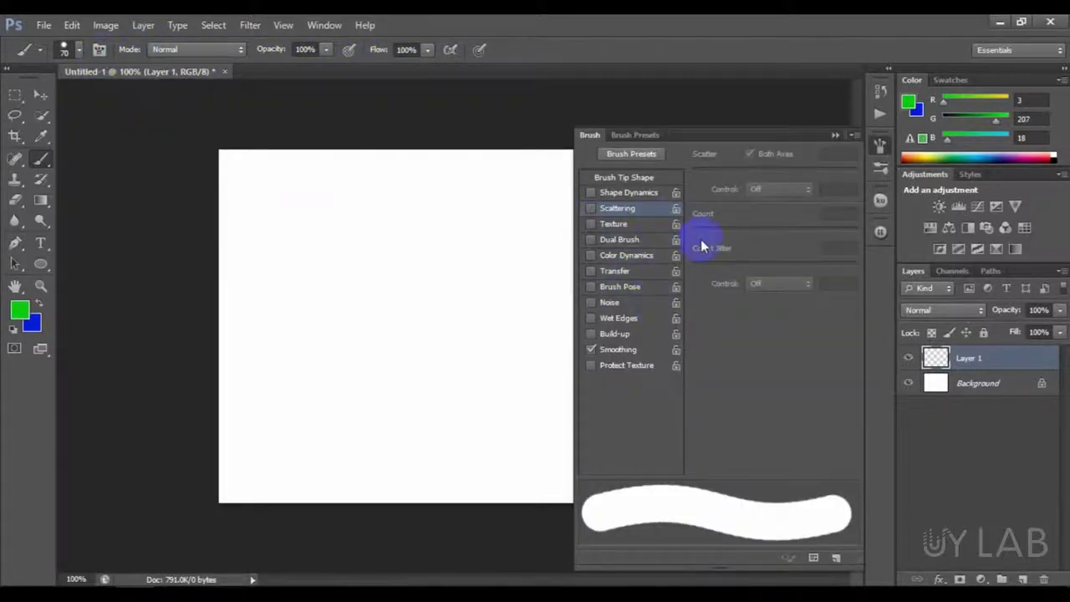
left_click(834, 135)
left_click(75, 50)
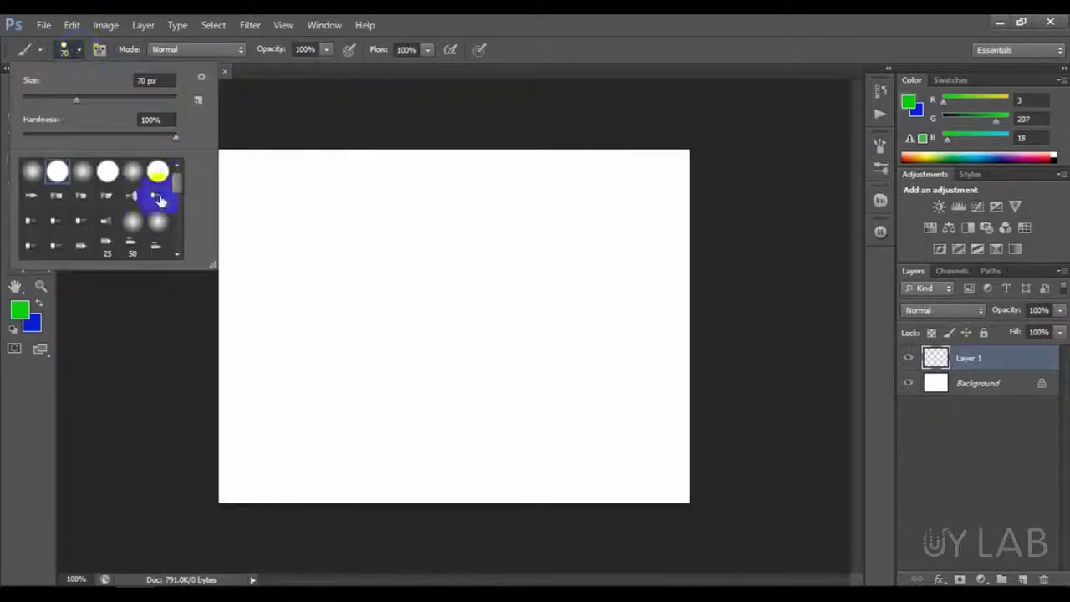
left_click(57, 172)
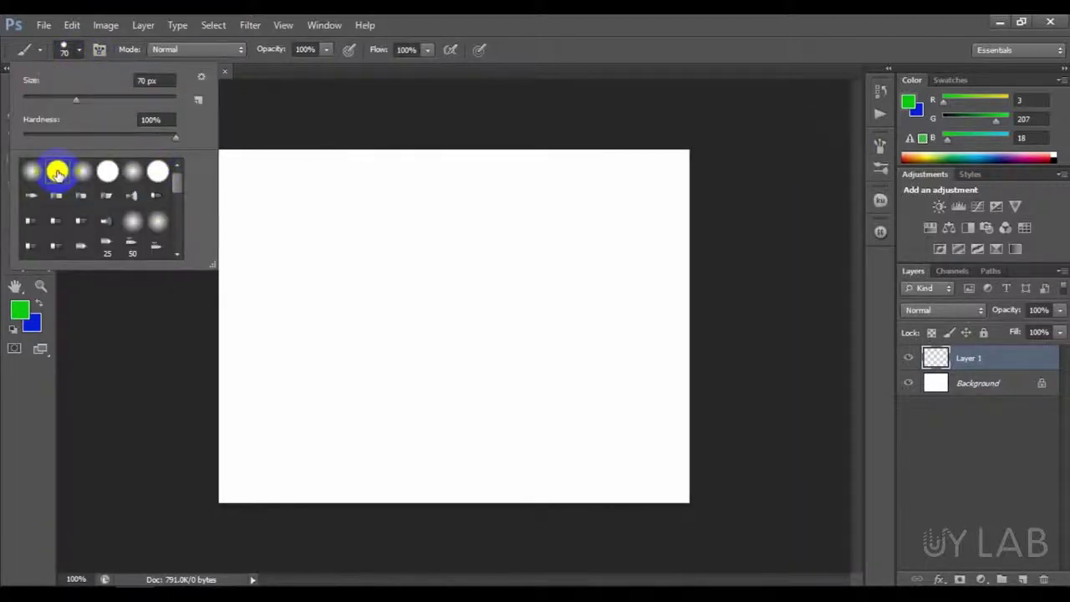
left_click(57, 172)
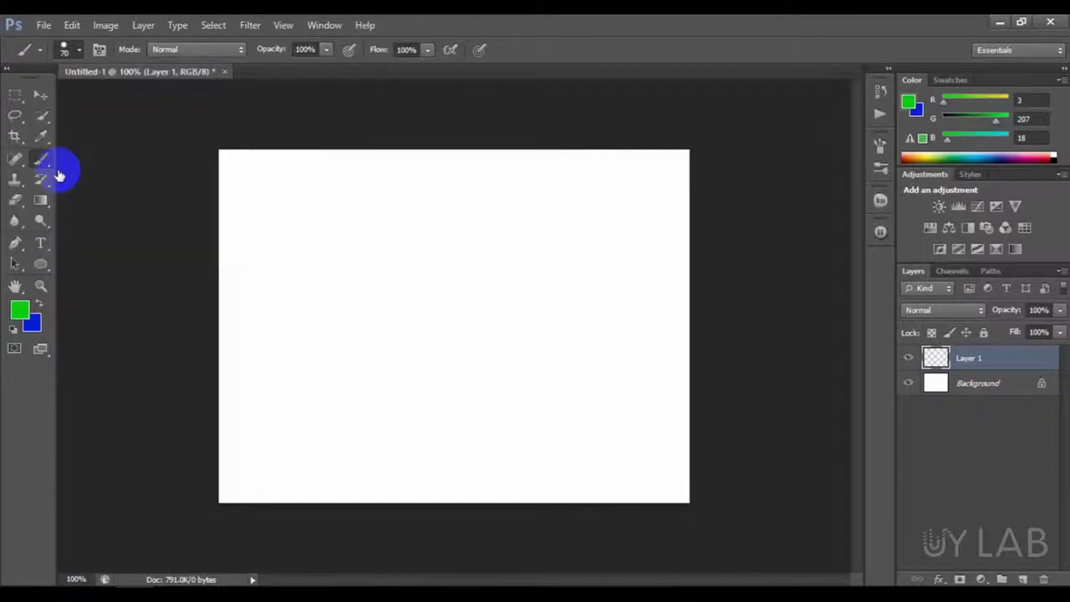
left_click_drag(230, 214, 701, 230)
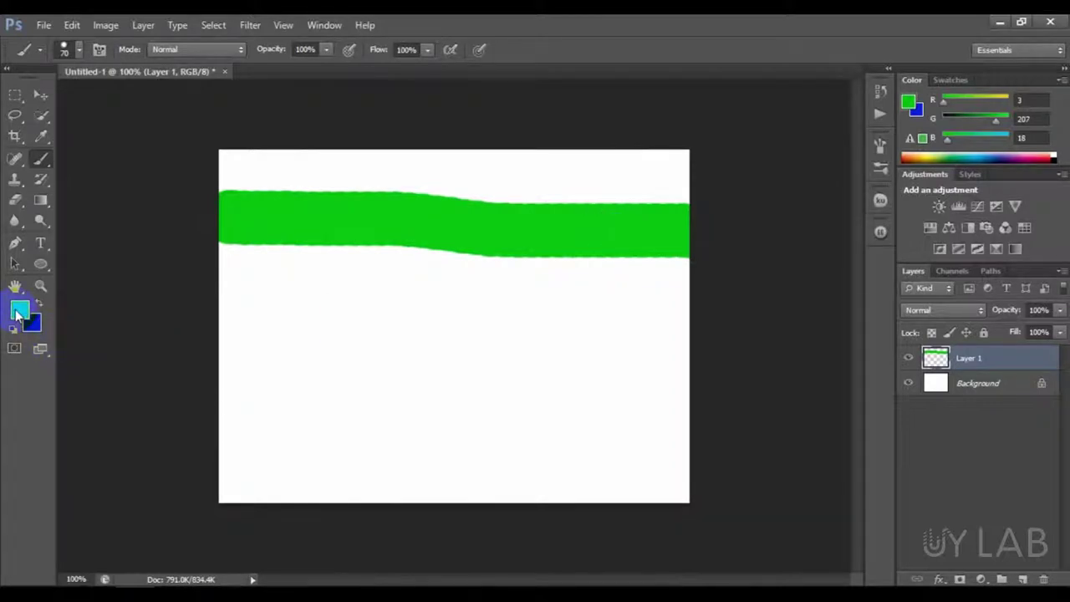
Switch to the curved grass-blade brush tip.
left_click(77, 51)
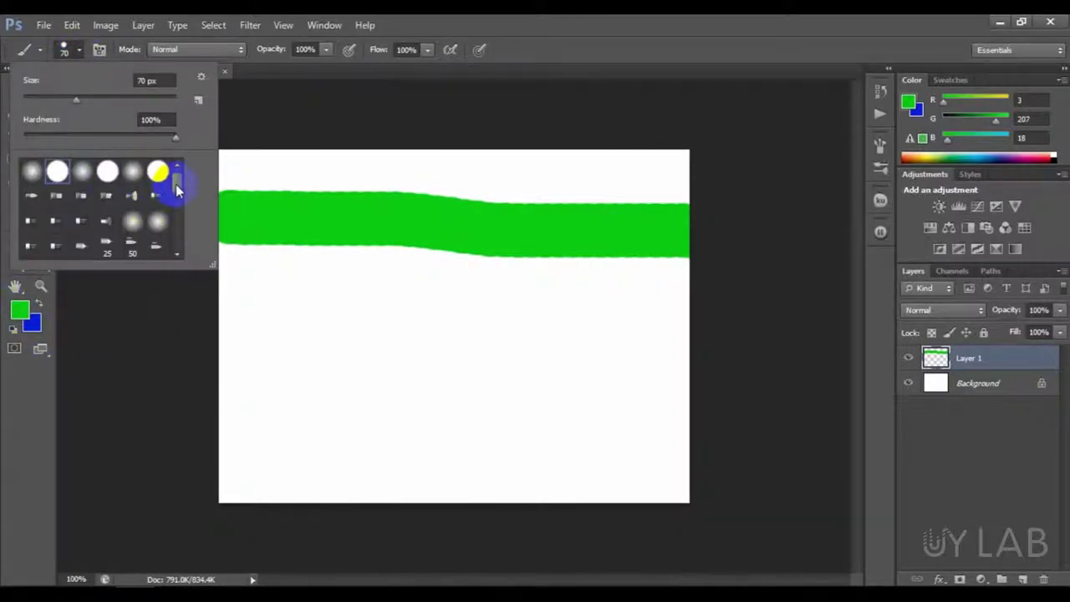
left_click_drag(177, 190, 175, 239)
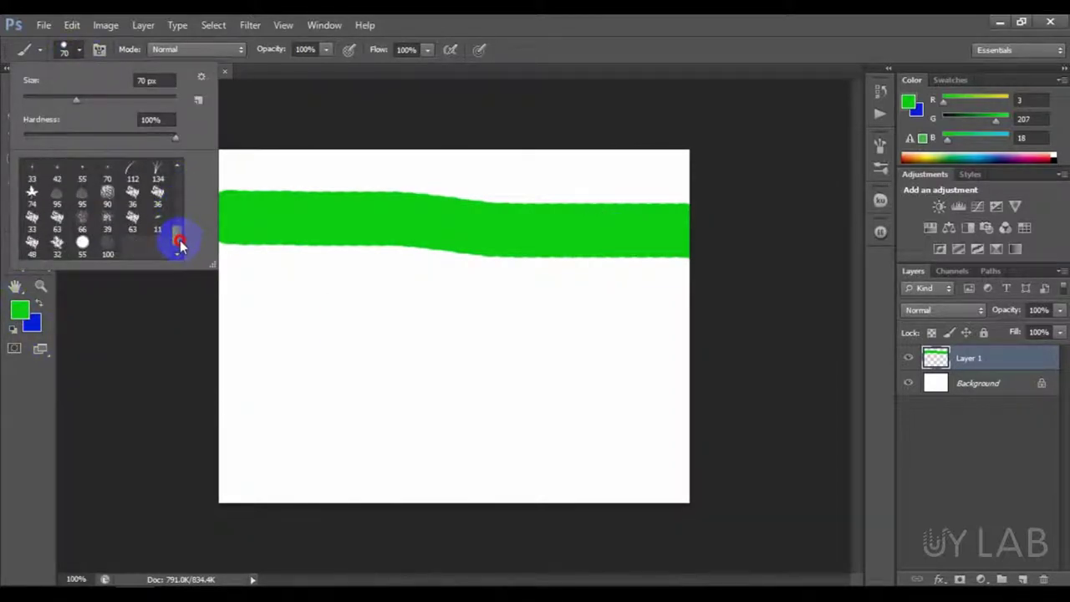
double_click(132, 178)
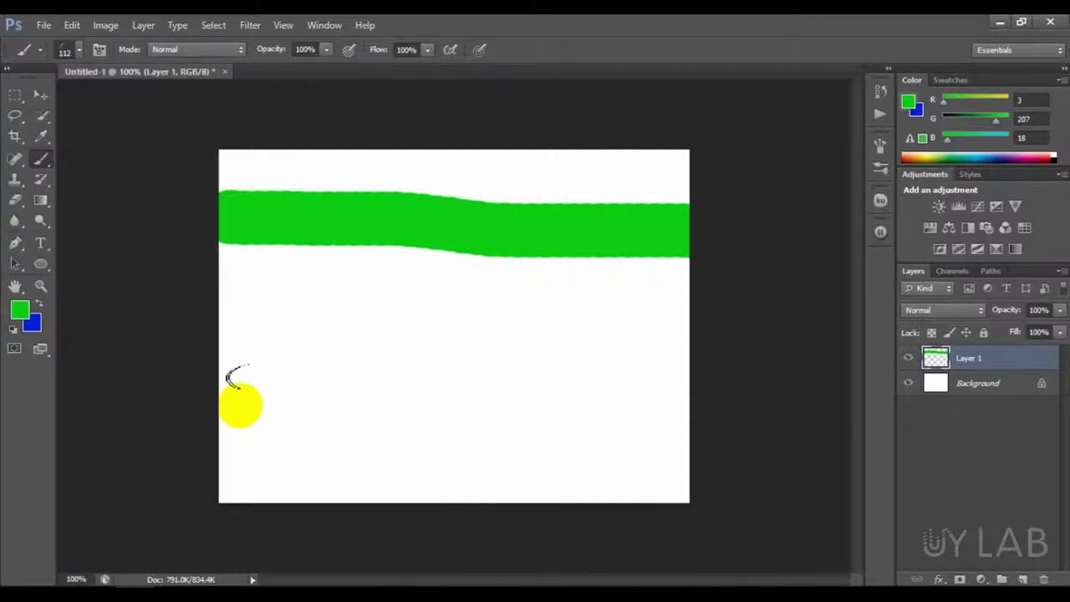
Set the foreground colour to a strong bright red.
left_click(18, 310)
left_click(542, 159)
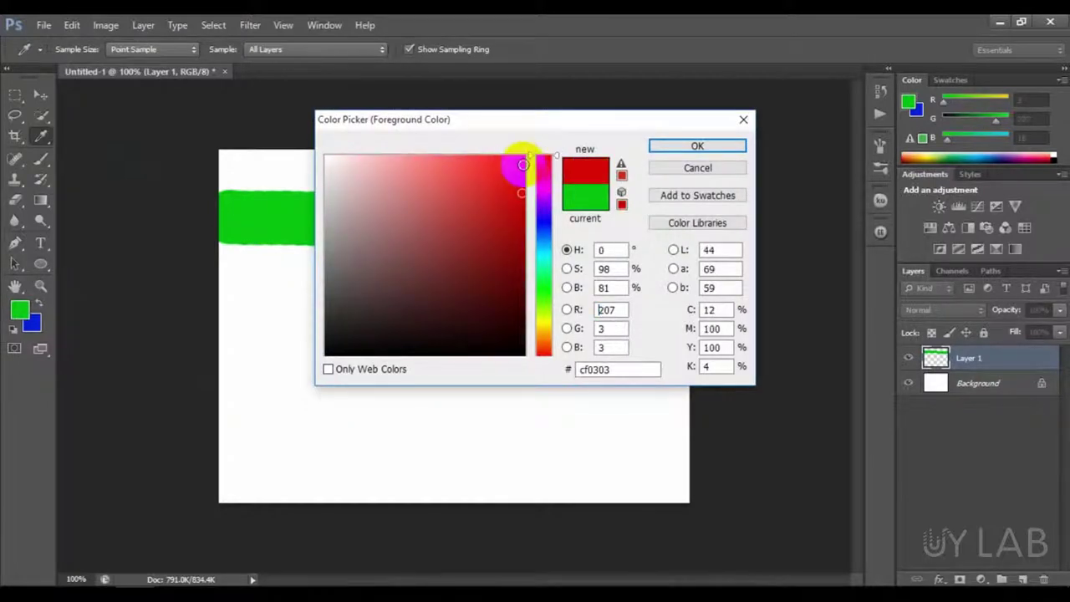
left_click(529, 156)
left_click(669, 145)
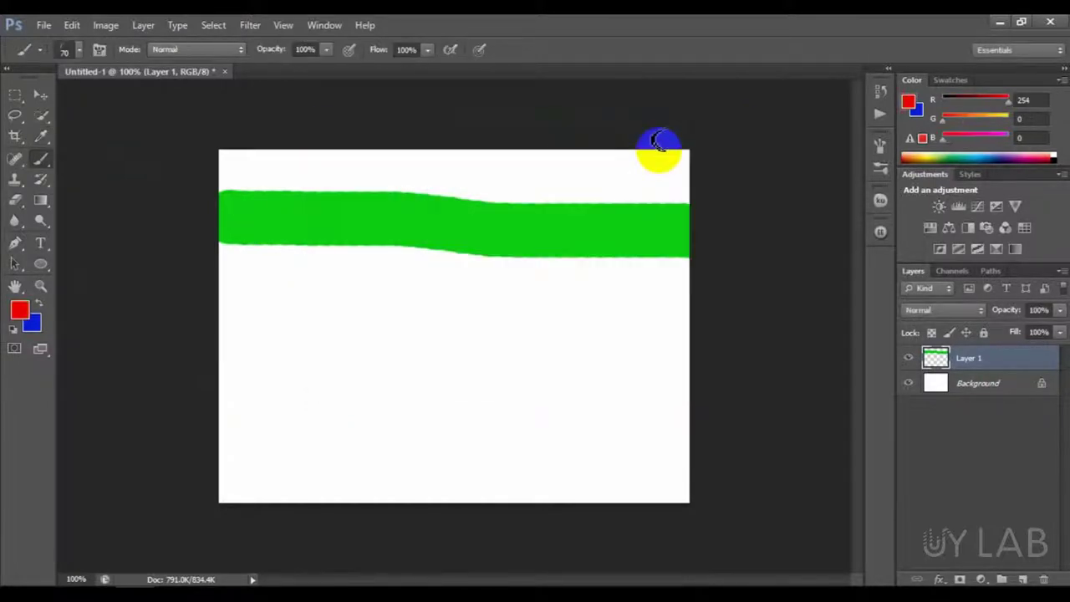
Paint grass-brush strokes left to right along the canvas bottom, filling it with red and blue blades.
mouse_move(230, 456)
left_mouse_down()
mouse_move(631, 461)
mouse_move(677, 479)
mouse_move(559, 489)
mouse_move(219, 471)
mouse_move(338, 449)
mouse_move(451, 501)
mouse_move(477, 485)
left_mouse_up()
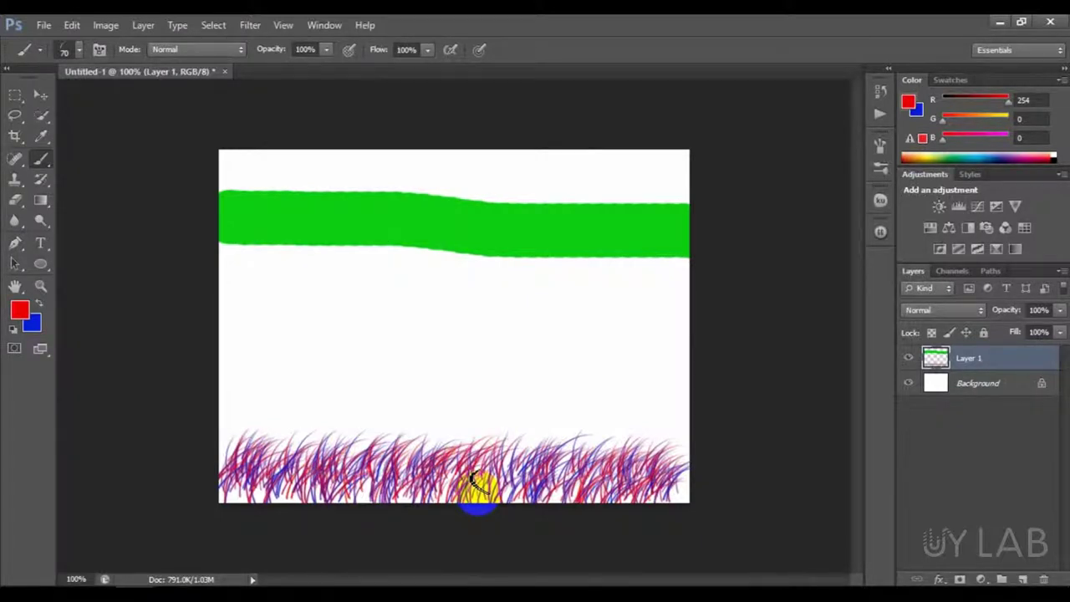
left_click_drag(478, 488, 502, 478)
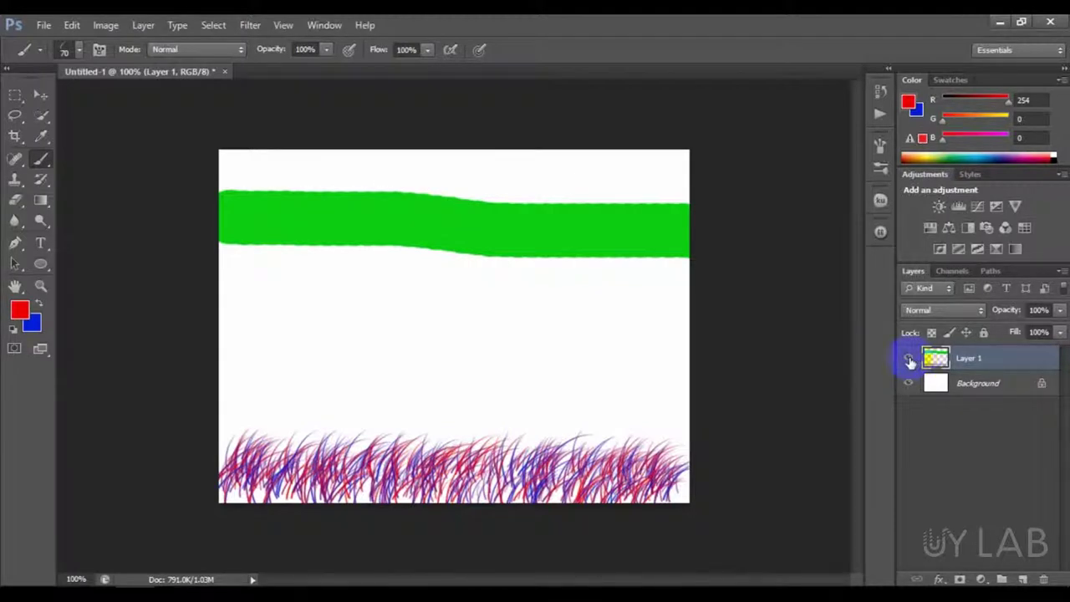
Delete the painted Layer 1 and add a fresh empty layer above Background.
left_click(1043, 578)
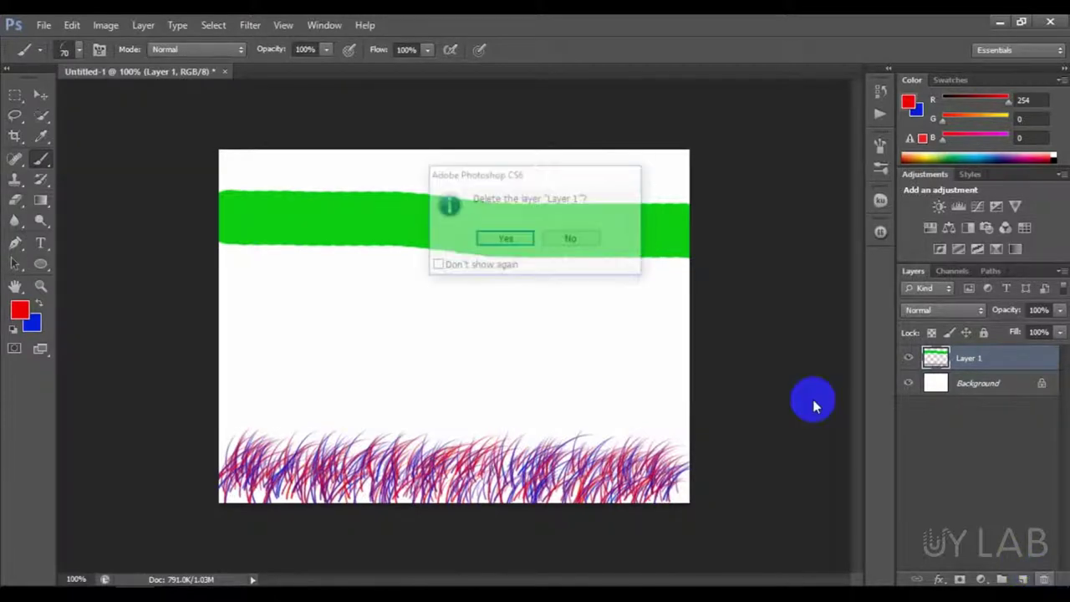
left_click(501, 241)
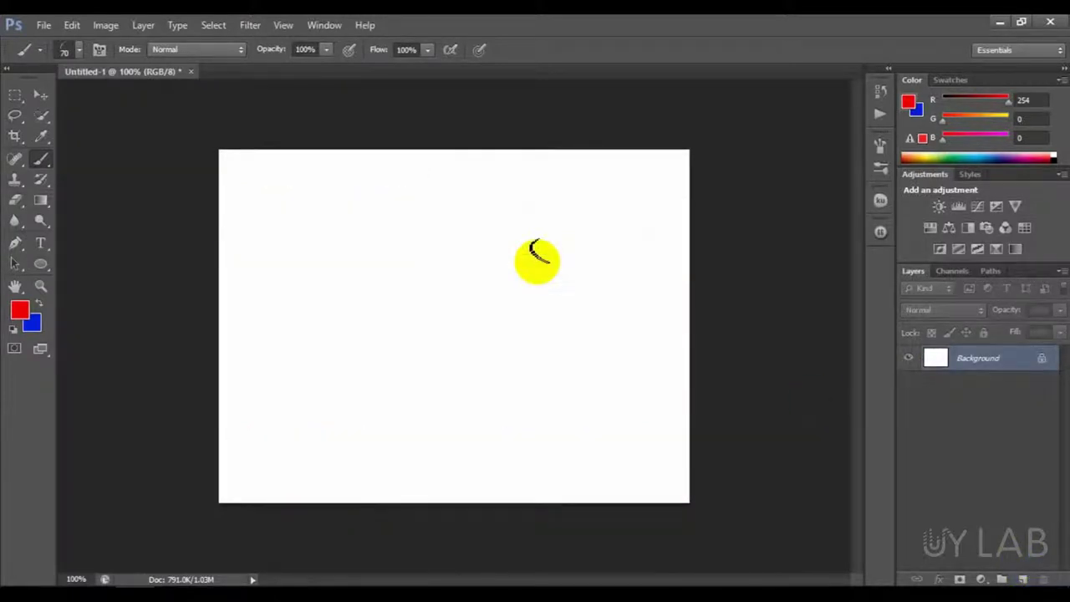
left_click(1024, 578)
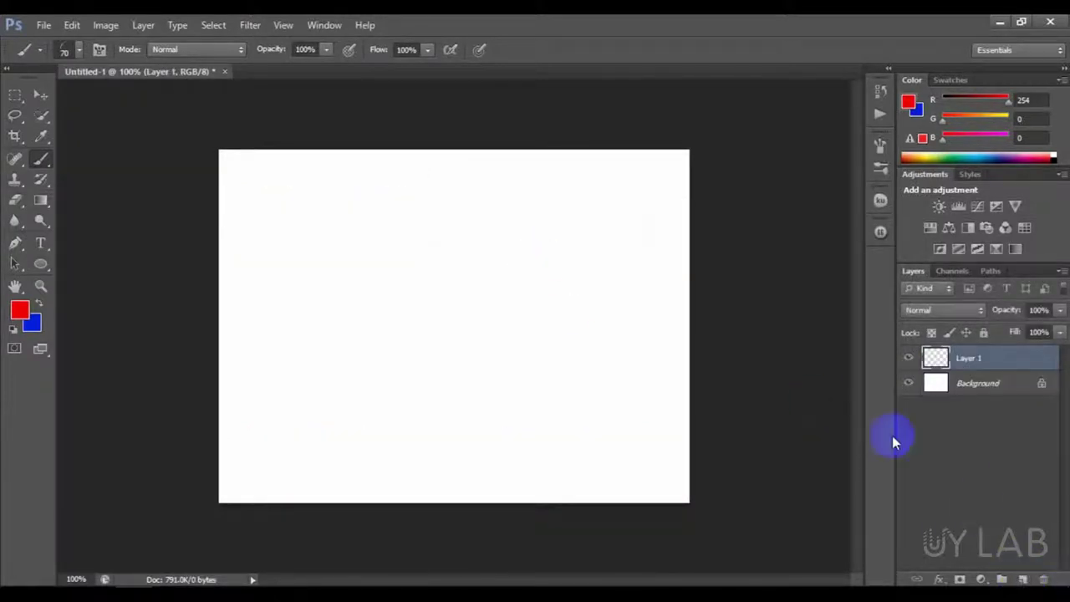
Switch back to the hard round brush tip.
left_click(82, 50)
left_click_drag(175, 232, 175, 171)
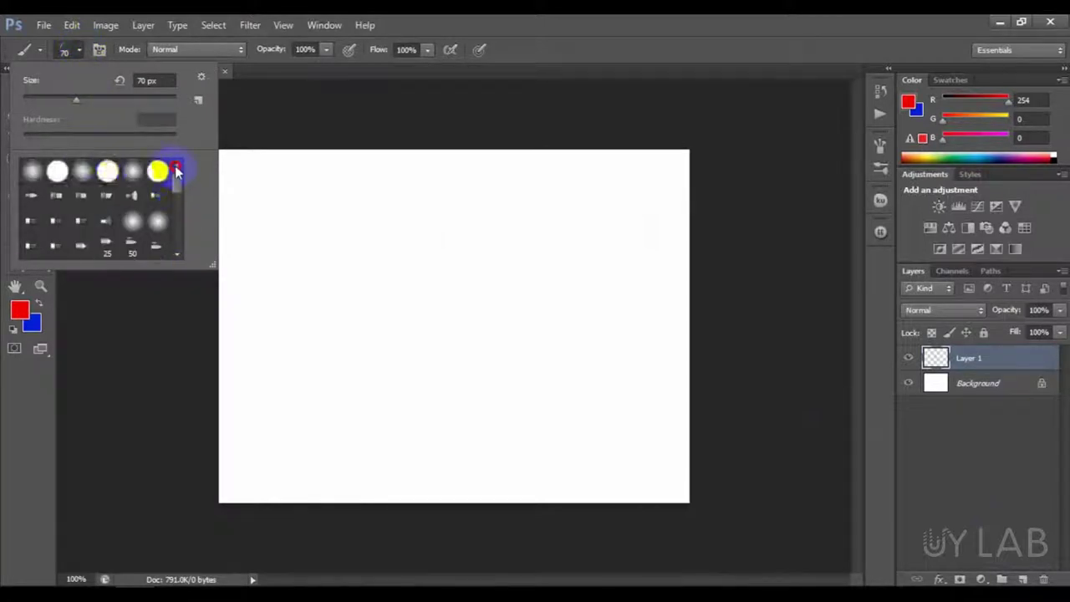
double_click(57, 173)
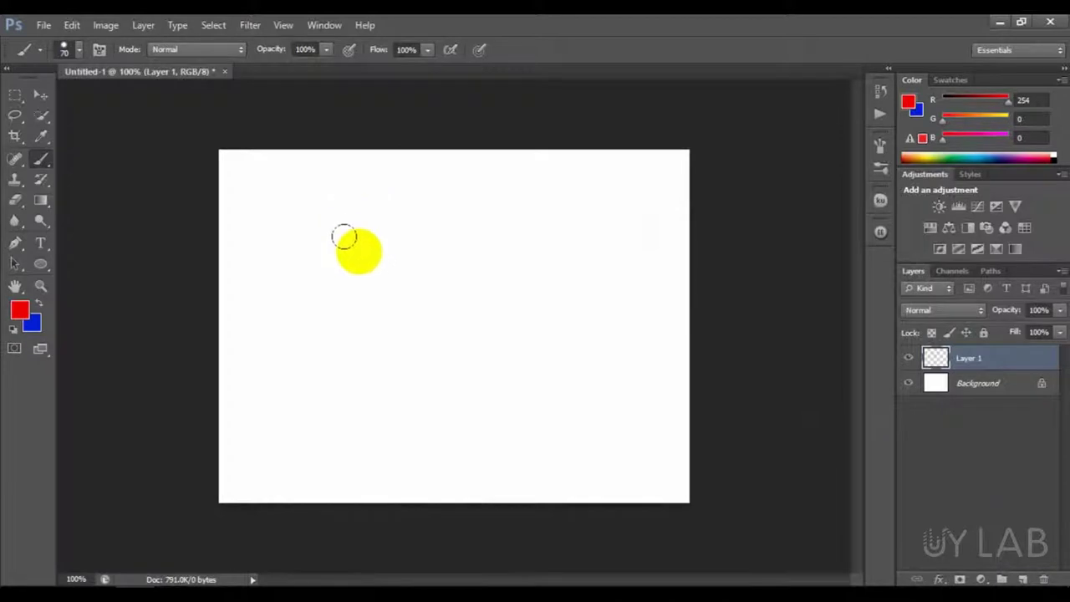
Paint a red test stroke across the upper canvas and undo it.
left_click(98, 52)
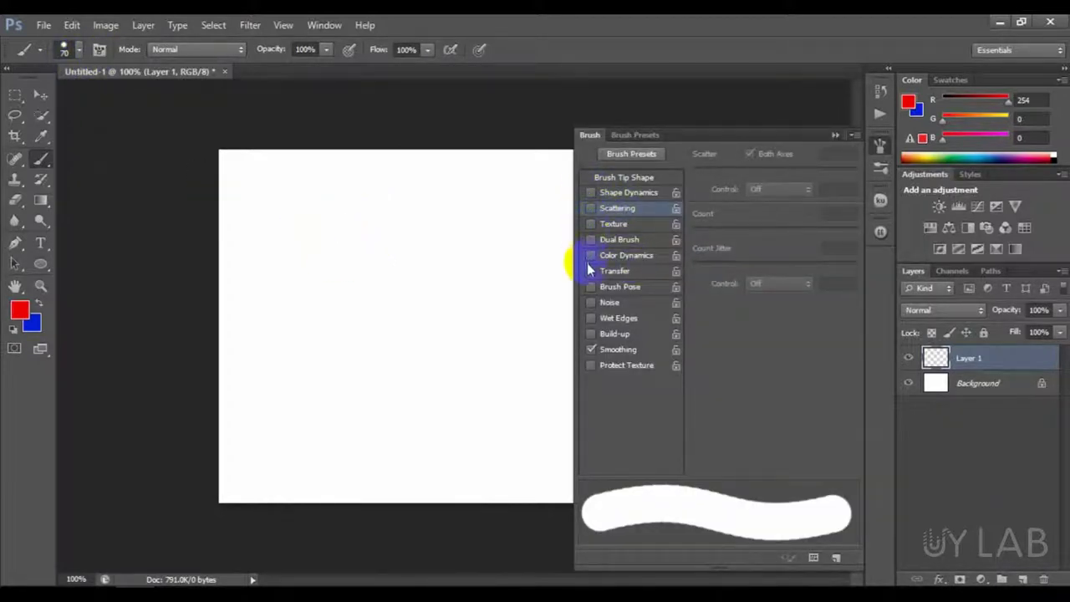
left_click_drag(267, 235, 452, 245)
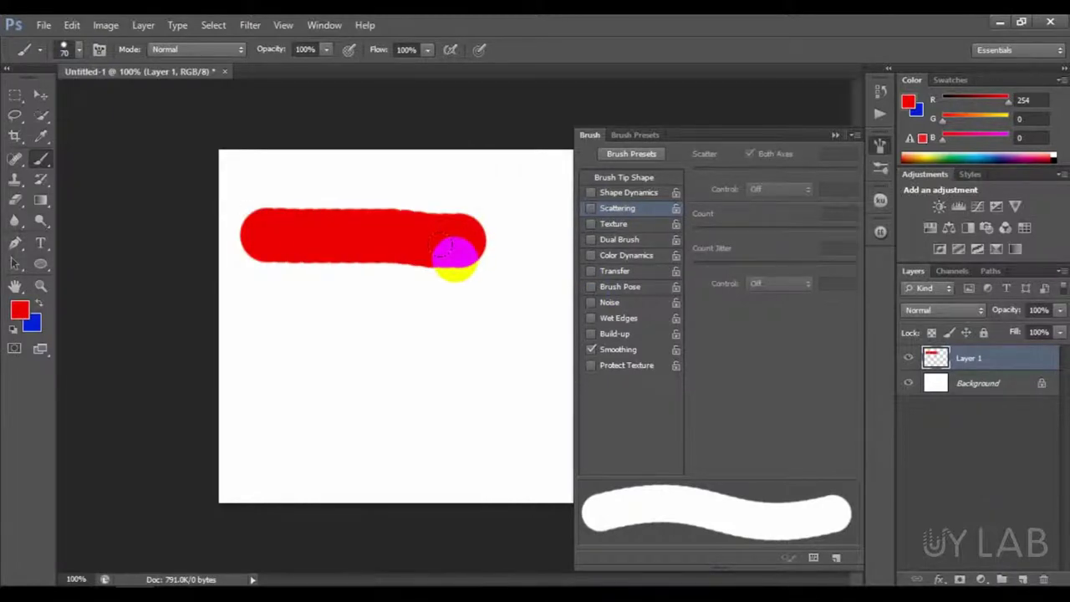
key("ctrl+z")
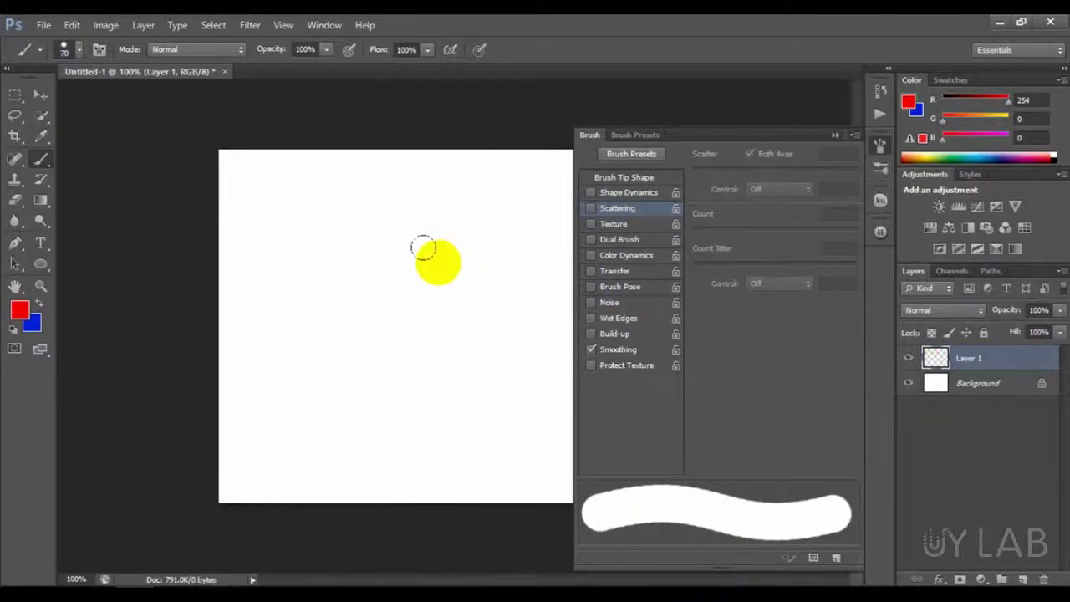
Select the 112 px grass brush preset, test a dab on the canvas, and undo it.
left_click(80, 52)
left_click_drag(174, 190, 173, 224)
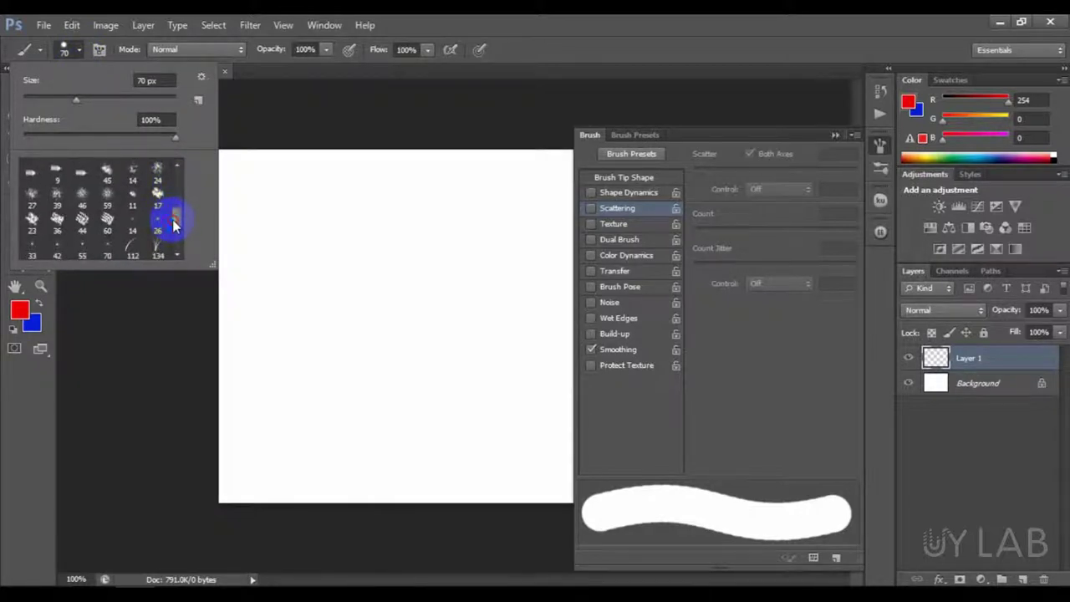
left_click(132, 255)
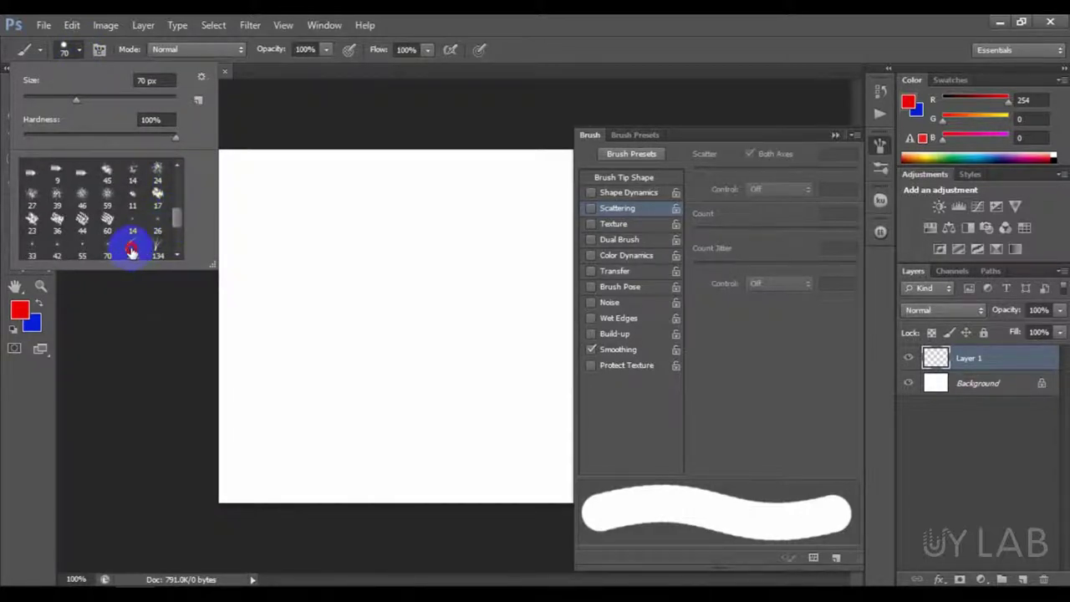
left_click(132, 251)
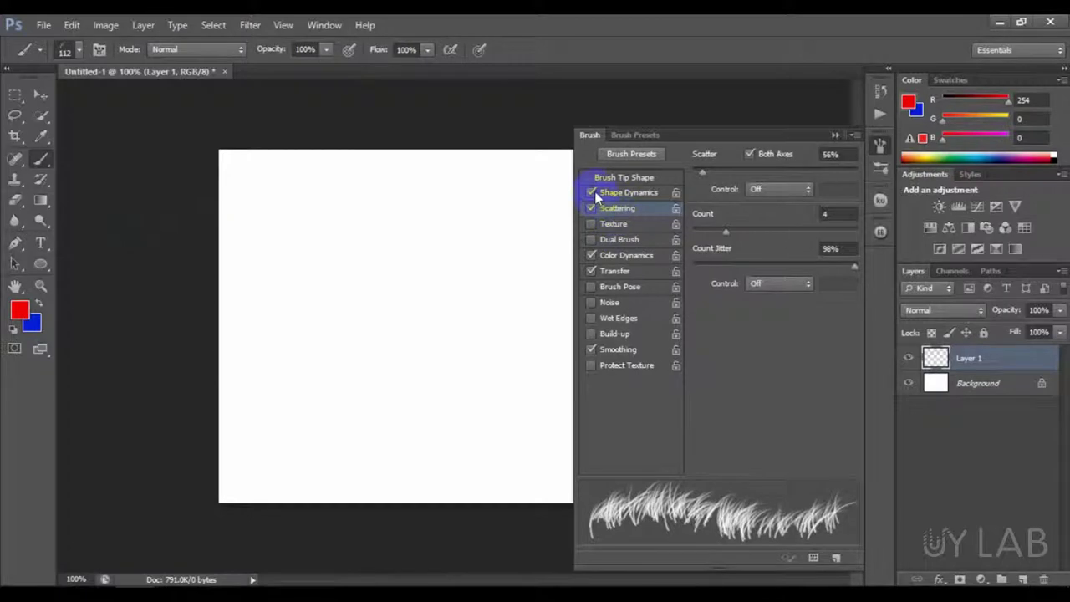
left_click(591, 272)
left_click(649, 194)
left_click(466, 291)
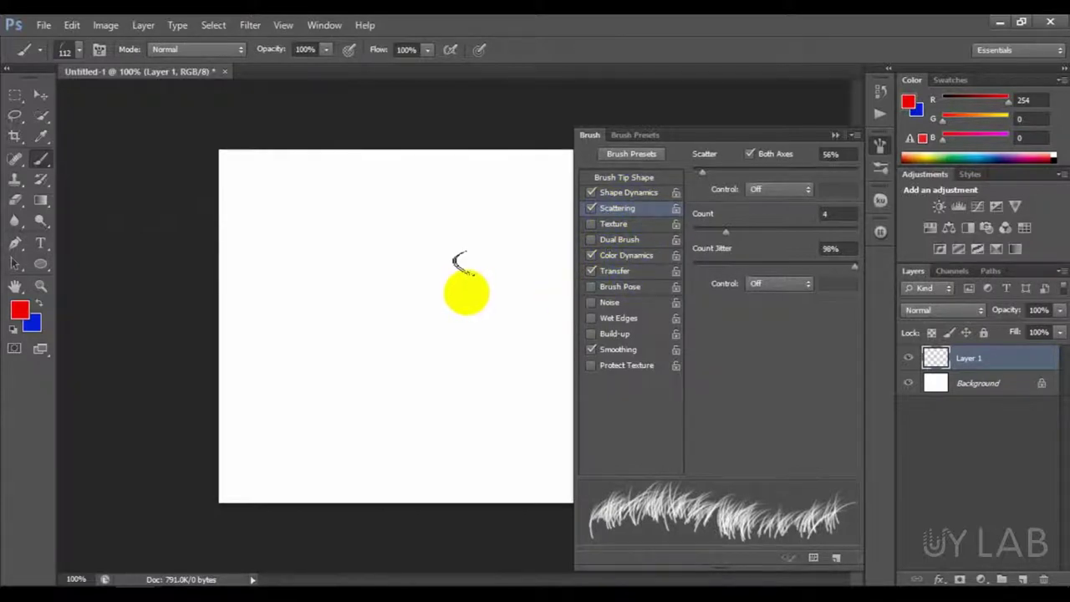
key("ctrl+z")
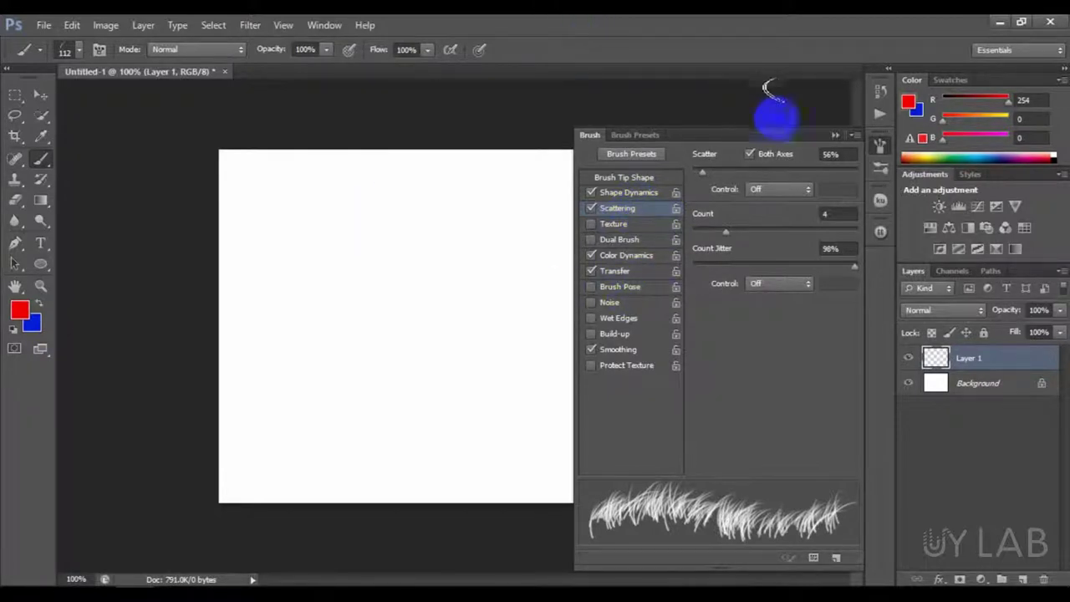
Choose the round brush preset, shrink it from 112 to 70 px, then test and undo a red stroke.
left_click(73, 50)
left_click_drag(172, 220, 175, 178)
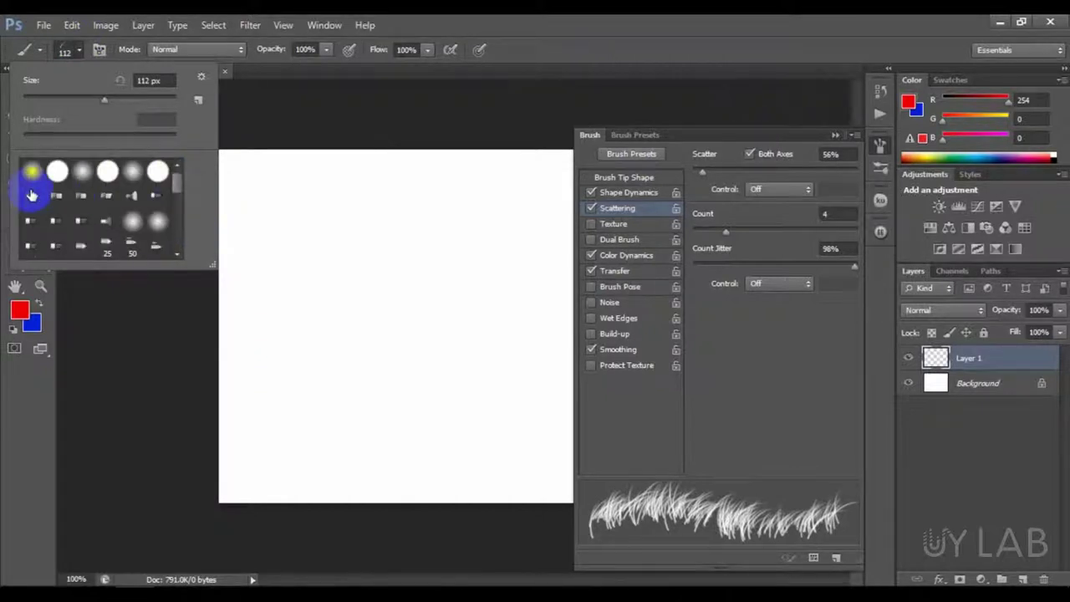
left_click(60, 171)
left_click(60, 172)
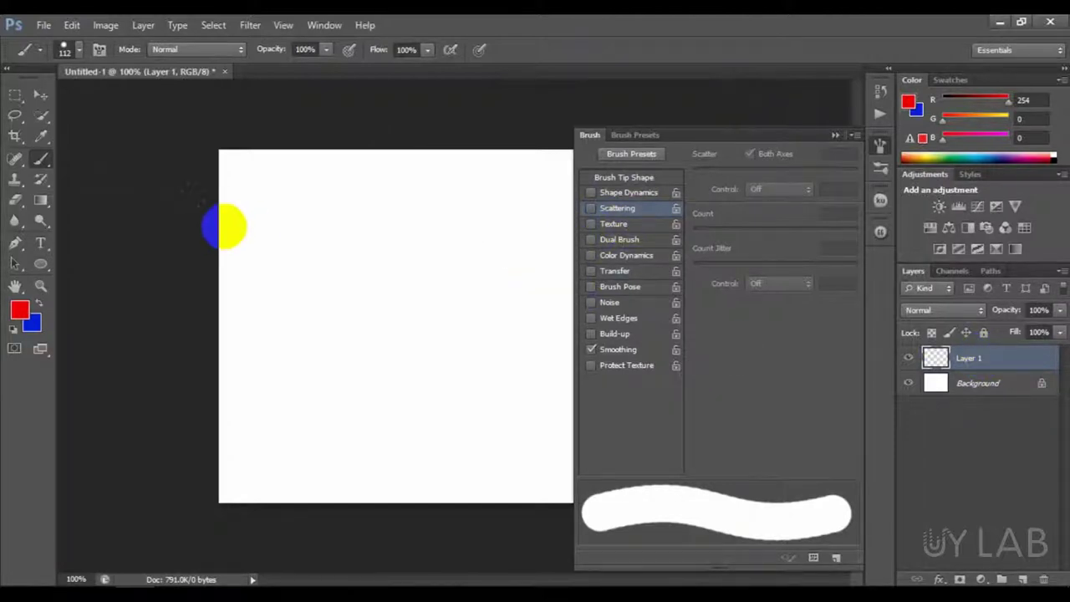
key("bracketleft")
key("bracketleft")
key("bracketleft")
key("bracketleft")
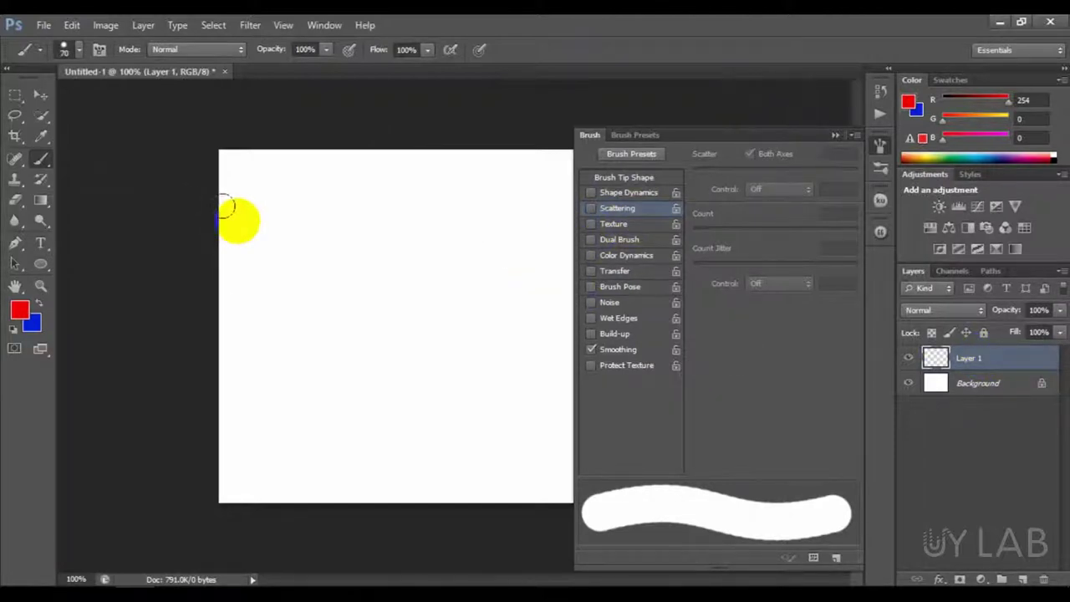
left_click_drag(229, 210, 585, 244)
key("ctrl+z")
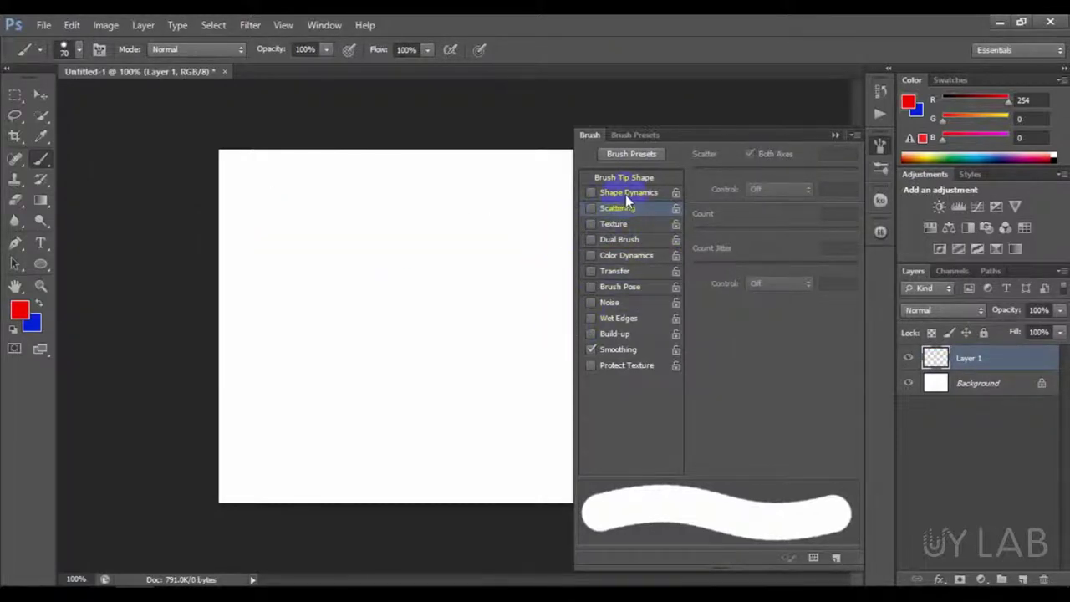
Enable Shape Dynamics with 100% Size Jitter, inspect the Scattering settings, then switch Scattering off.
left_click(625, 194)
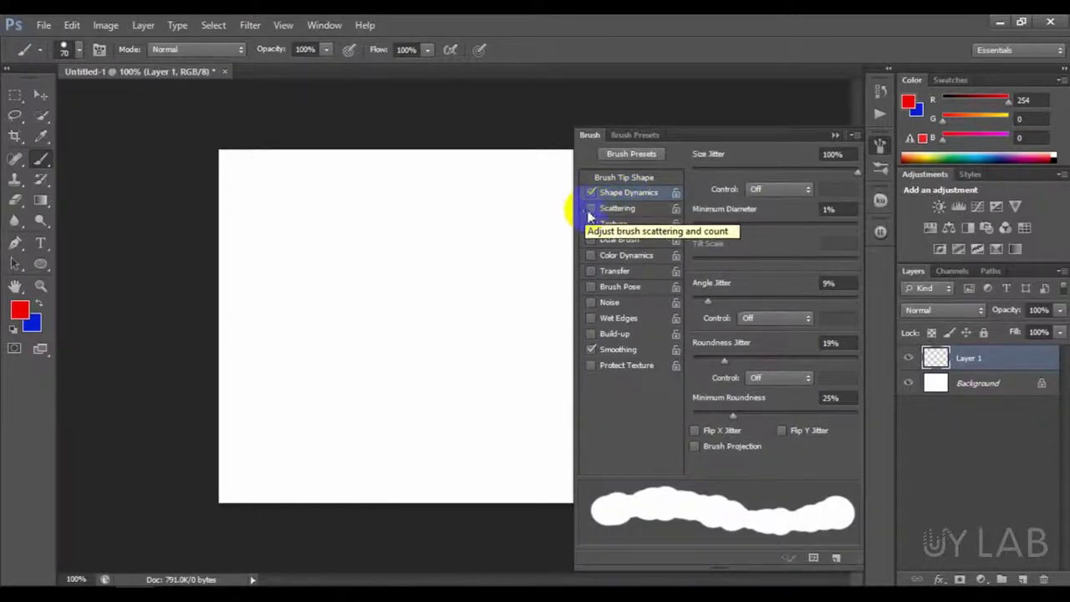
left_click(591, 209)
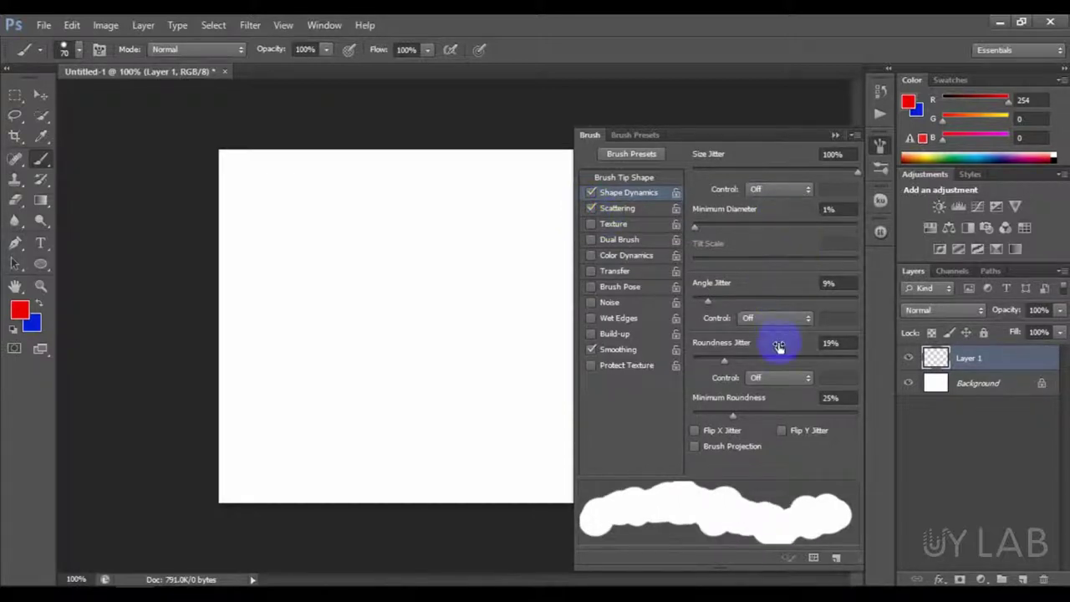
left_click(632, 214)
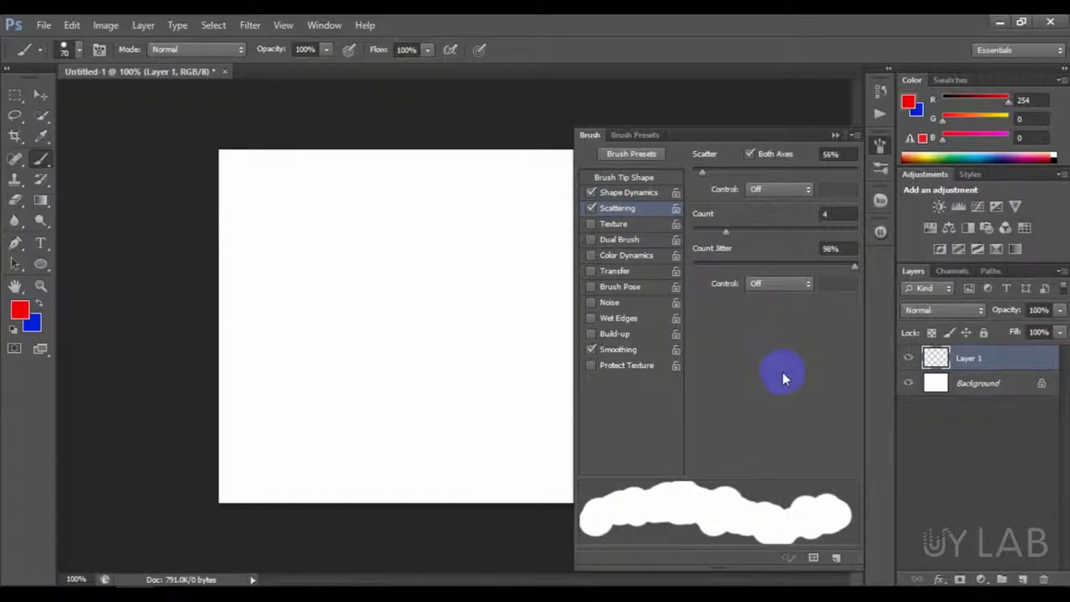
left_click(591, 210)
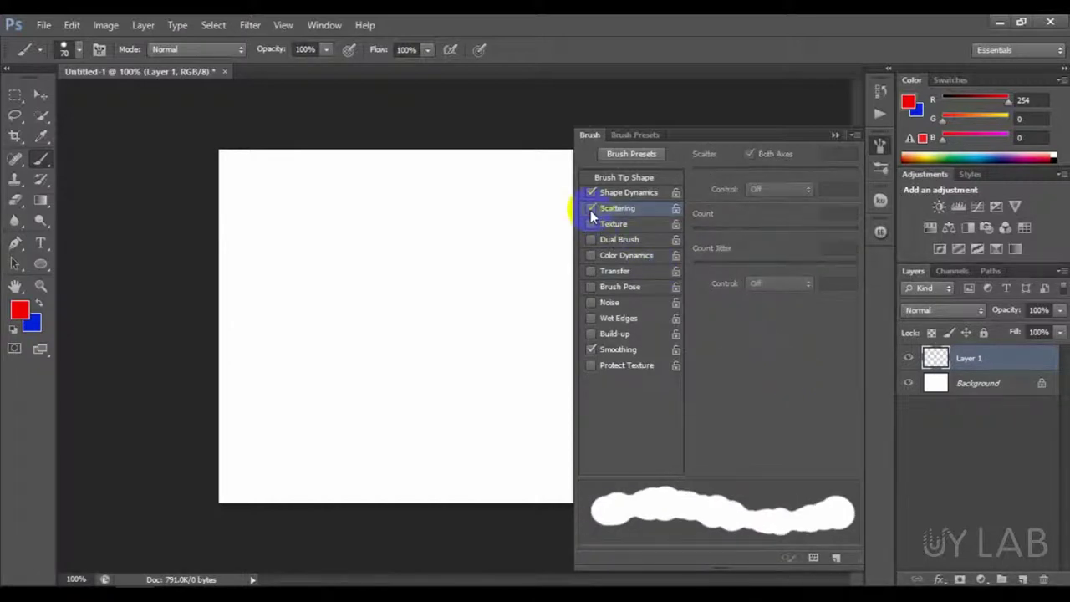
Turn Shape Dynamics off, paint a straight red test stroke, and delete it.
left_click(591, 208)
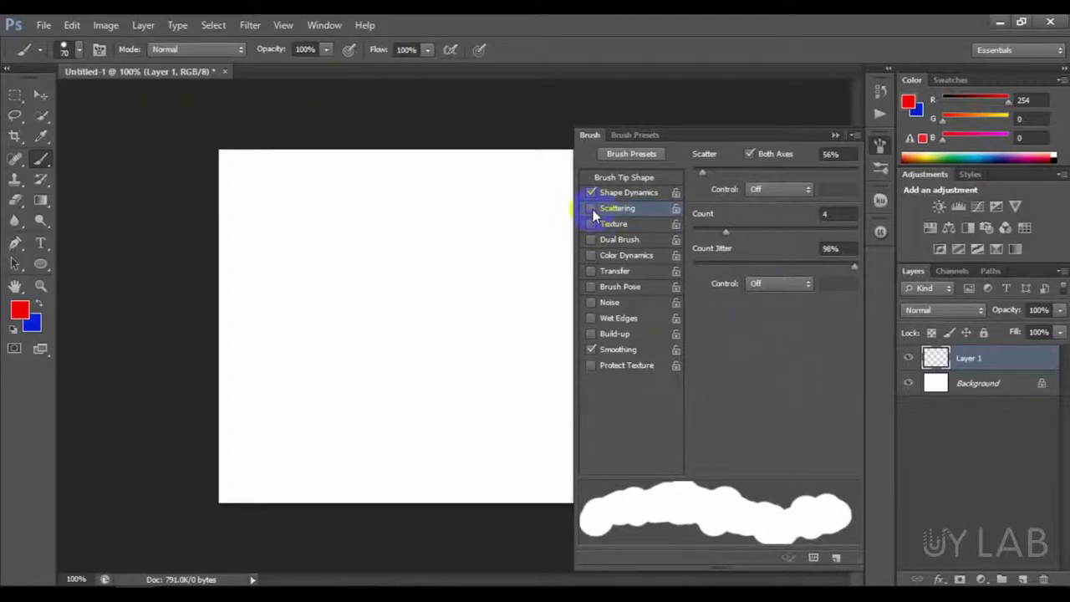
left_click(626, 191)
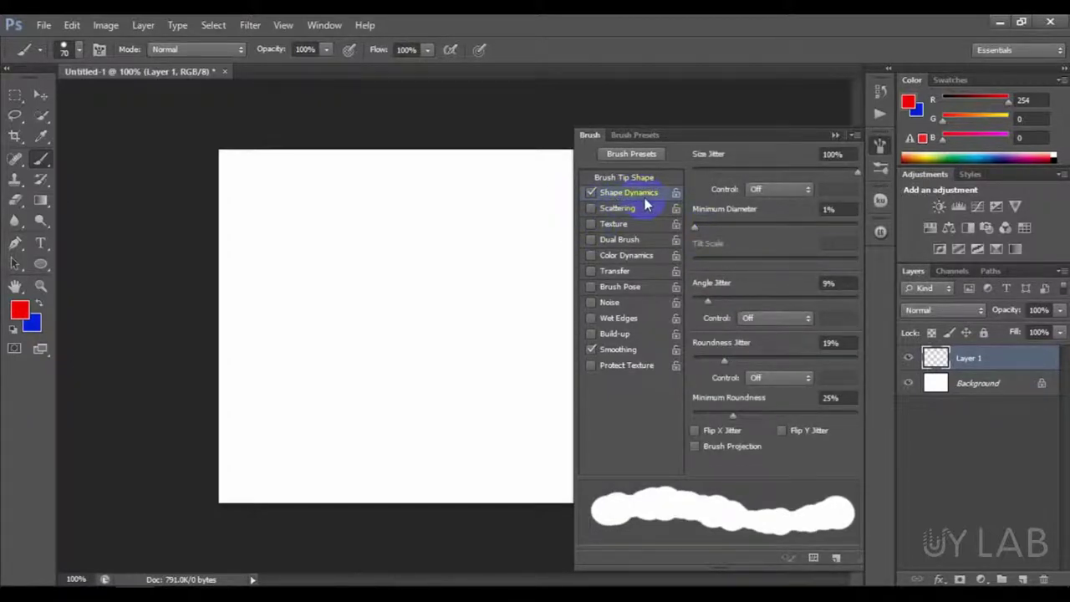
left_click(591, 193)
left_click(316, 237)
left_click(471, 227, "shift")
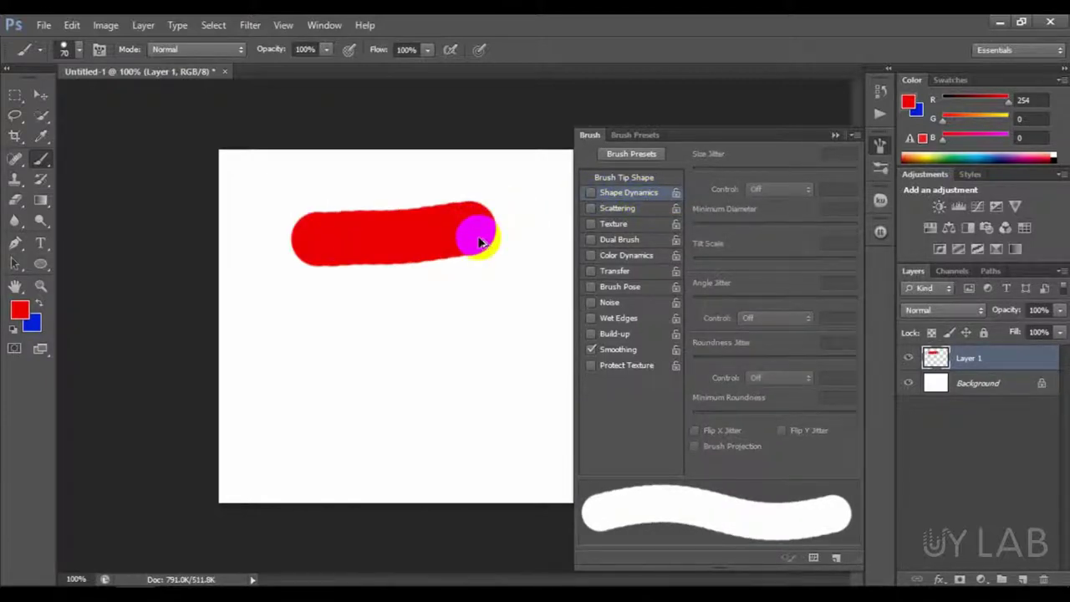
key("Delete")
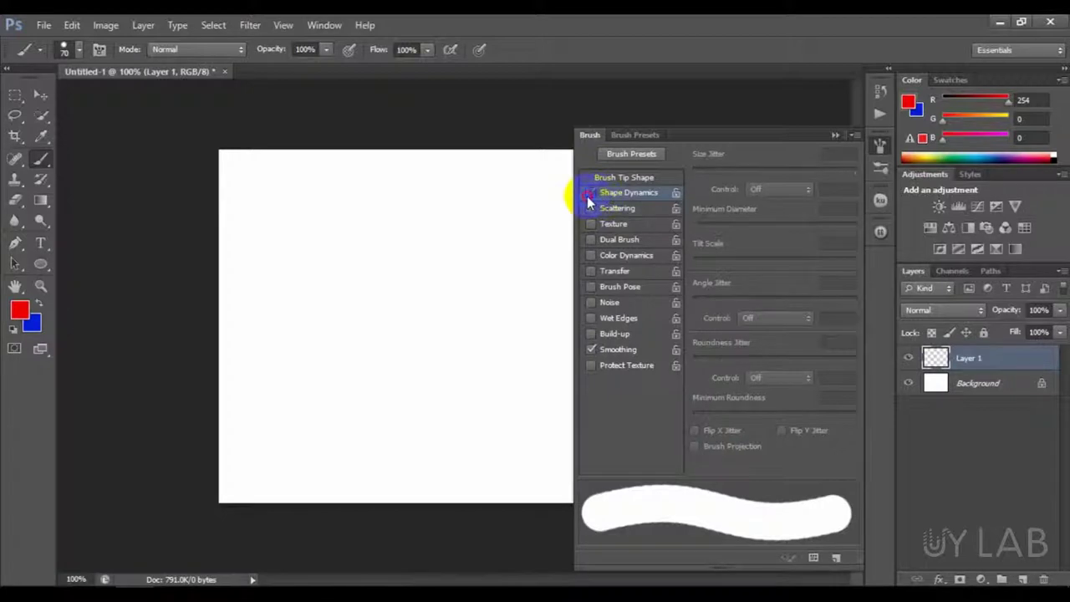
Turn Shape Dynamics back on, paint a jittered red test stroke, and undo it.
left_click(591, 193)
mouse_move(269, 314)
left_mouse_down()
mouse_move(471, 248)
mouse_move(502, 228)
left_mouse_up()
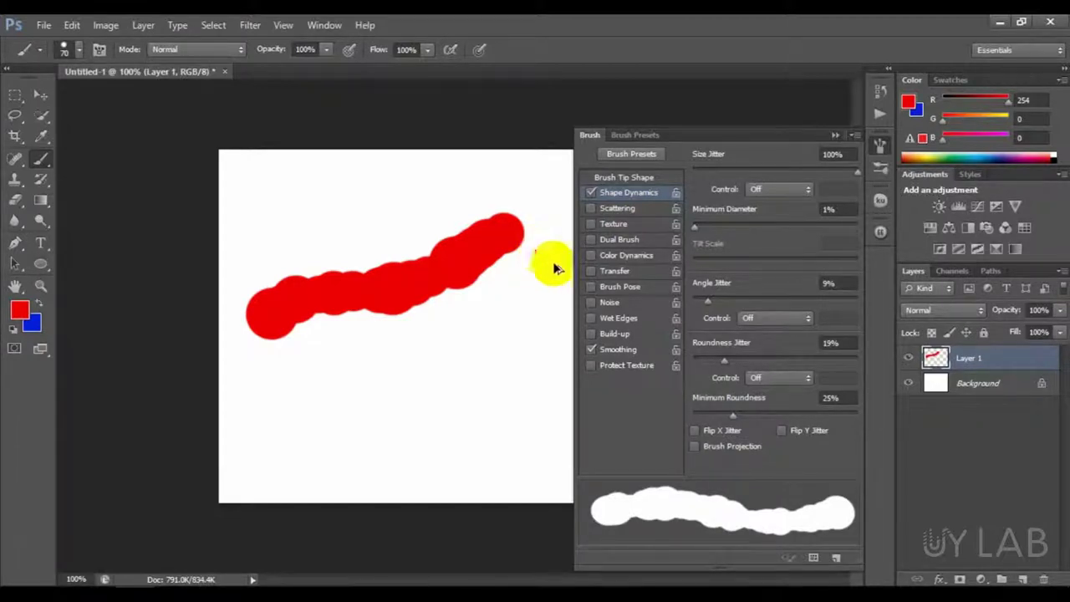
key("ctrl+z")
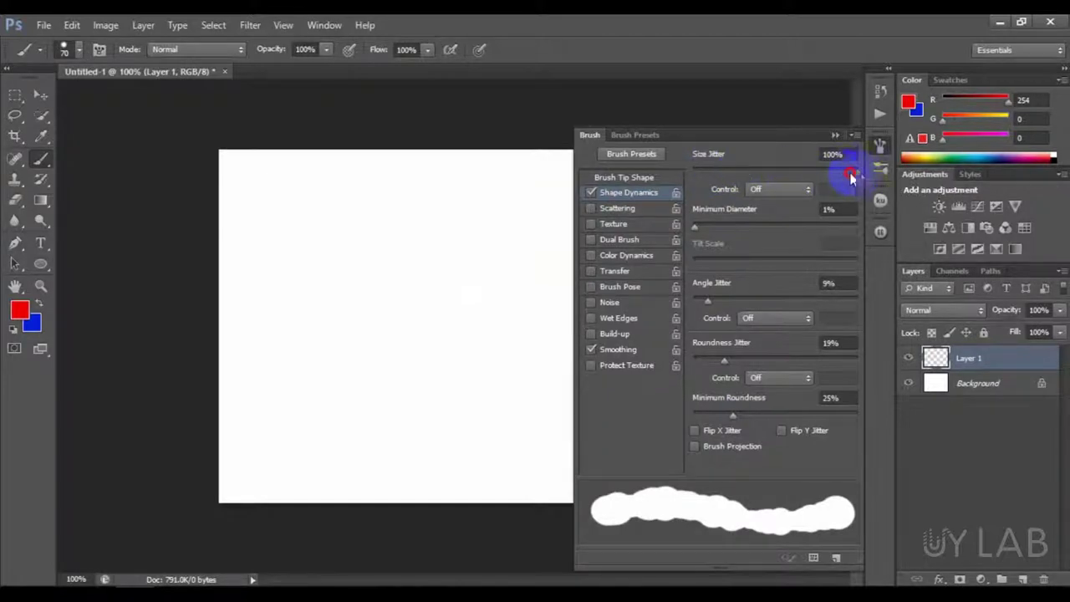
Set Angle Jitter to 11% and Roundness Jitter to 22%, then test two red strokes and clear them.
mouse_move(852, 178)
left_mouse_down()
mouse_move(813, 168)
mouse_move(865, 181)
left_mouse_up()
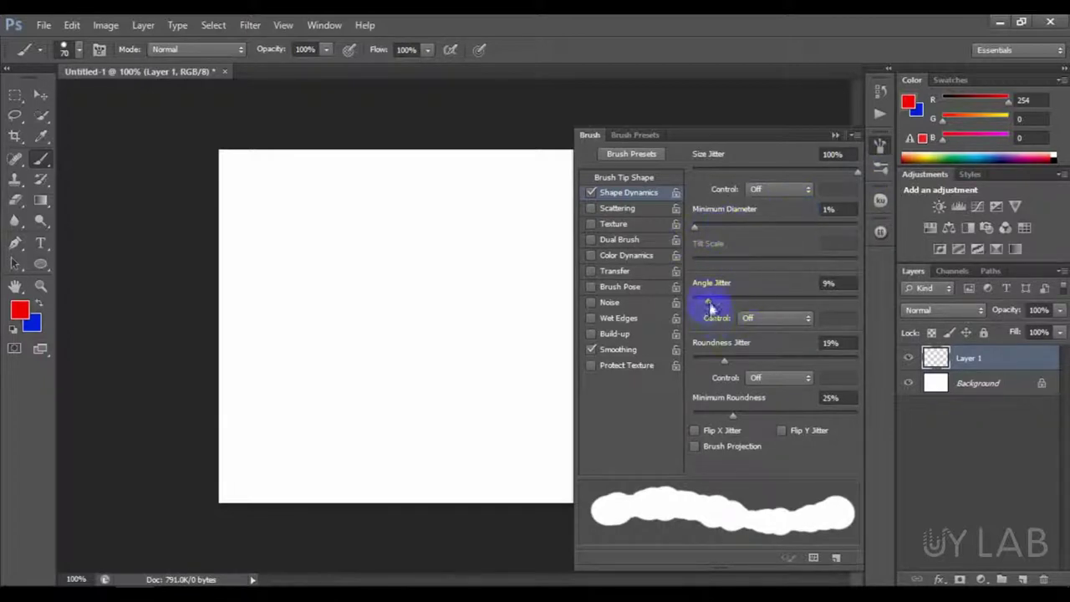
mouse_move(711, 308)
left_mouse_down()
mouse_move(738, 293)
mouse_move(715, 306)
left_mouse_up()
left_click_drag(725, 360, 730, 364)
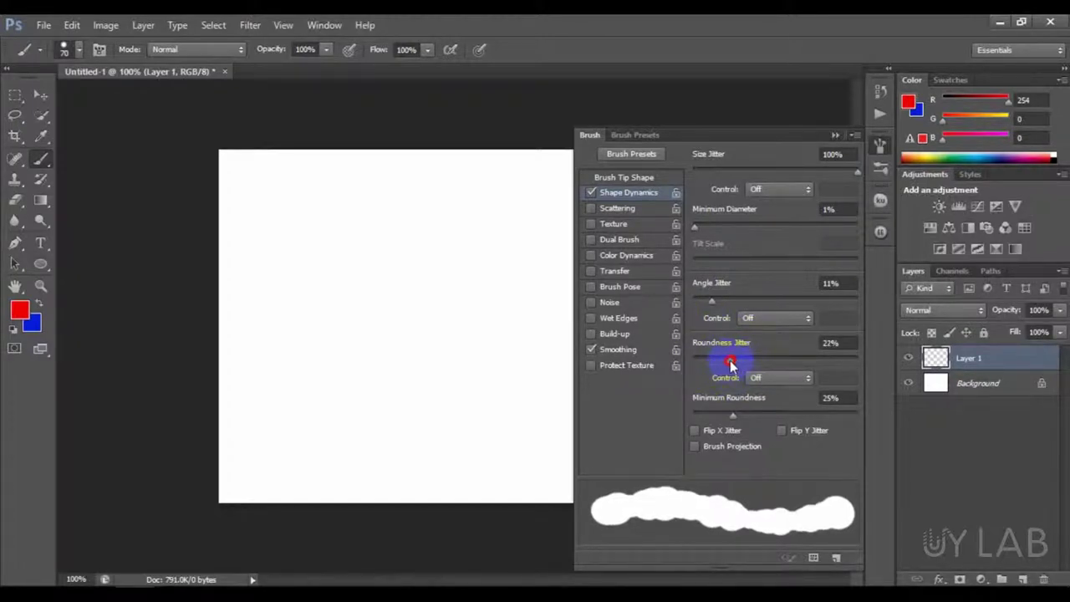
mouse_move(360, 319)
left_mouse_down()
mouse_move(538, 270)
mouse_move(356, 243)
left_mouse_up()
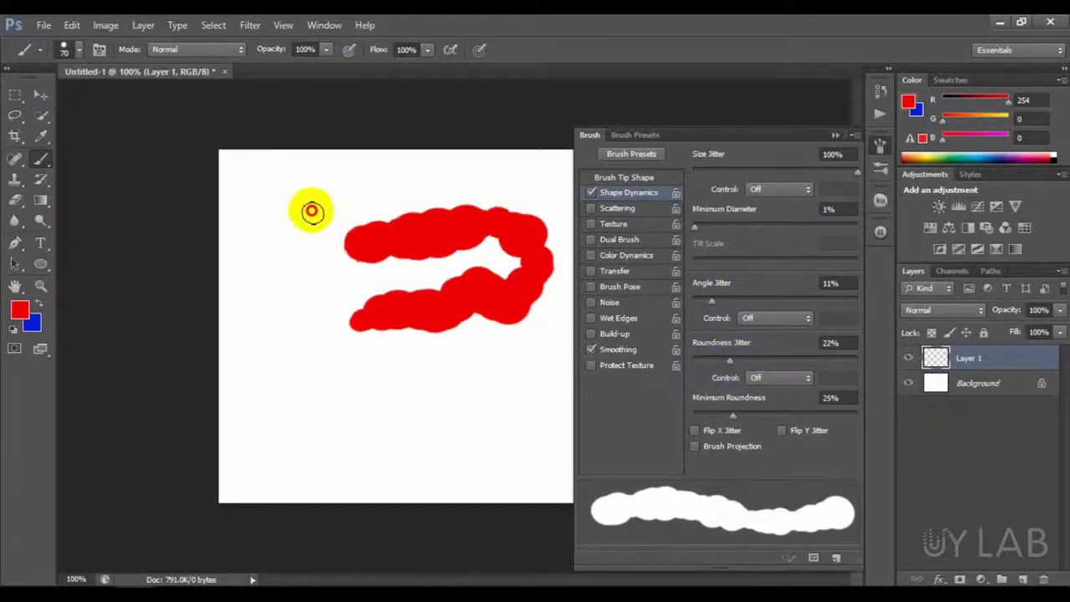
mouse_move(311, 211)
left_mouse_down()
mouse_move(309, 370)
mouse_move(342, 425)
mouse_move(395, 444)
left_mouse_up()
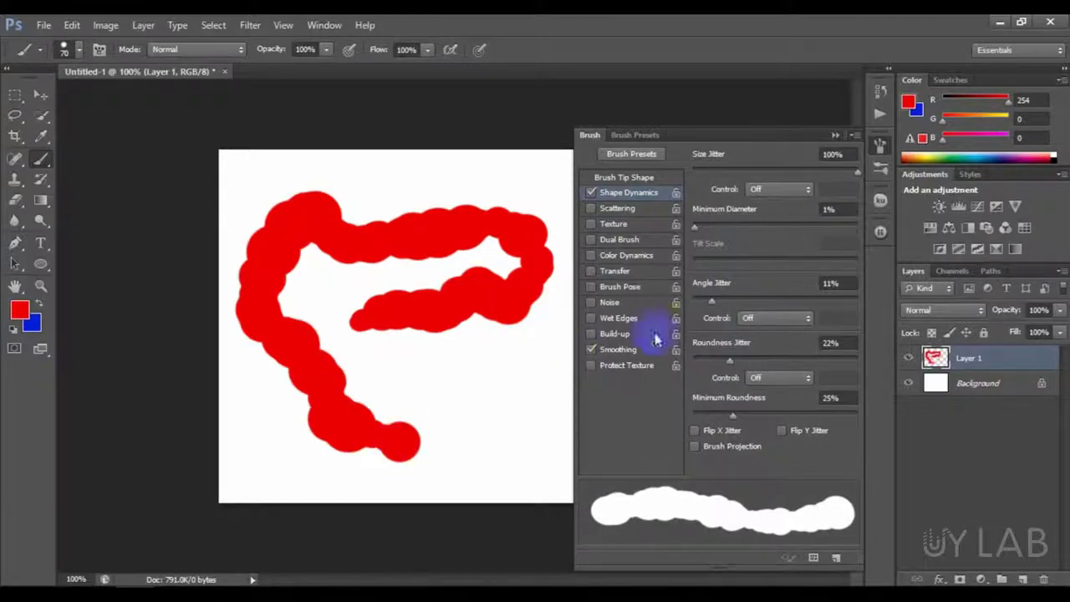
key("Delete")
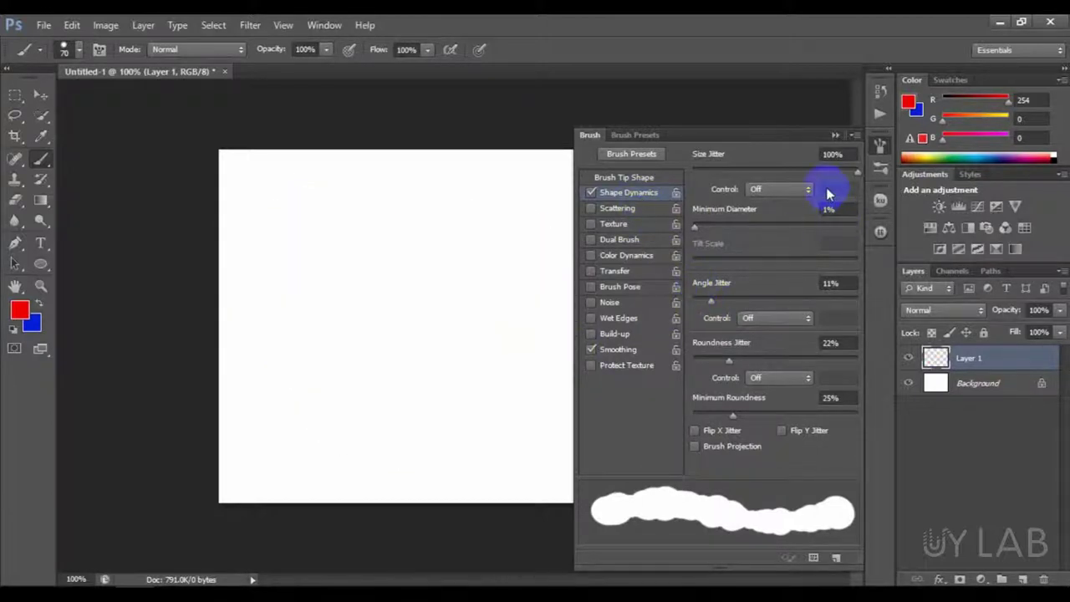
Set the scatter Count to 4 and paint red scattered test strokes across the upper canvas.
left_click(645, 212)
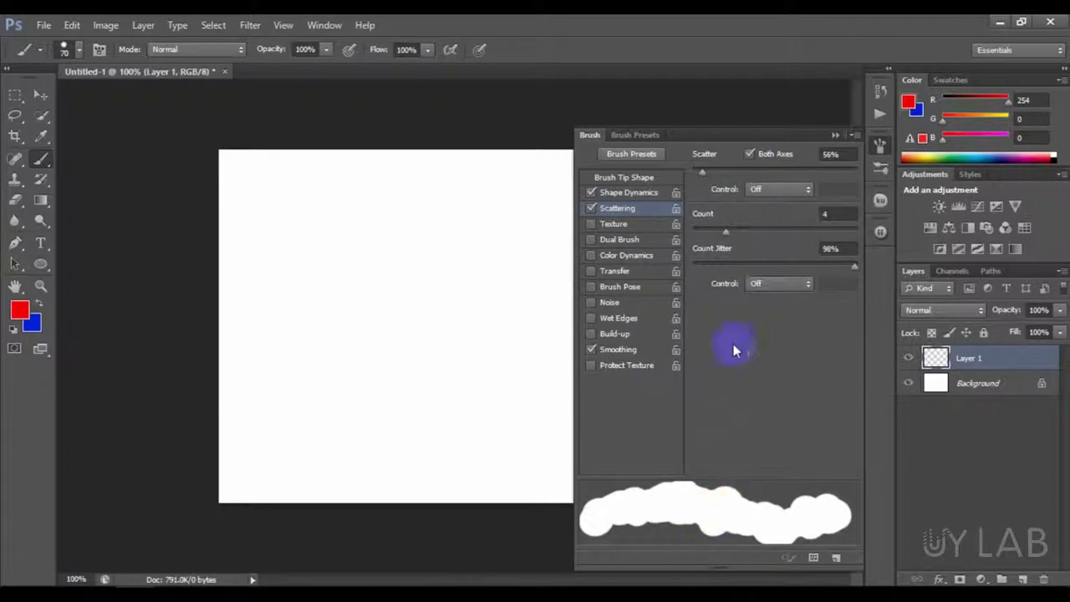
left_click_drag(725, 232, 749, 231)
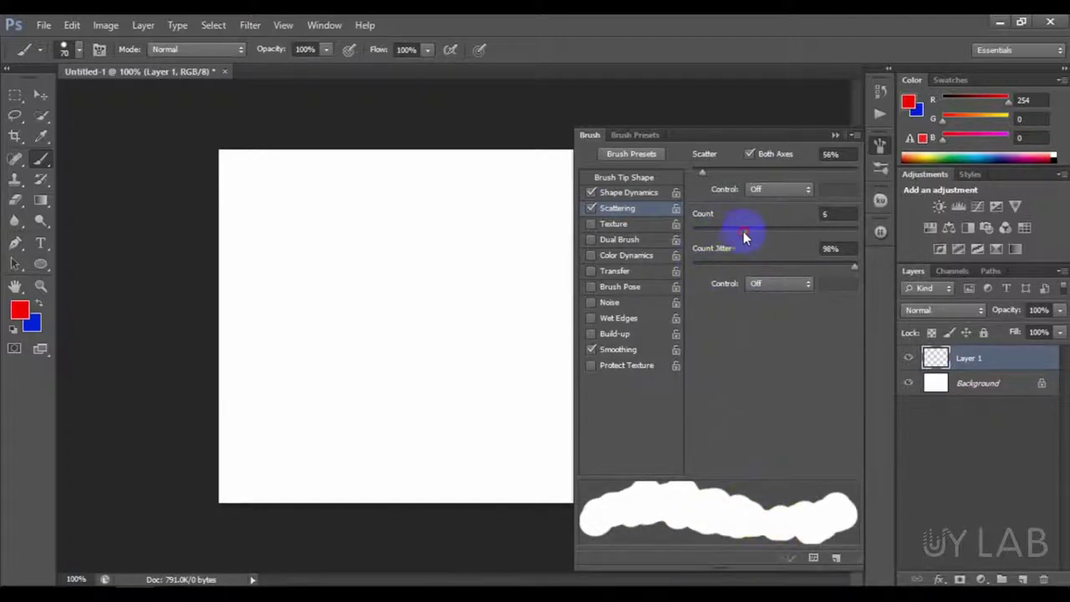
left_click_drag(744, 236, 726, 233)
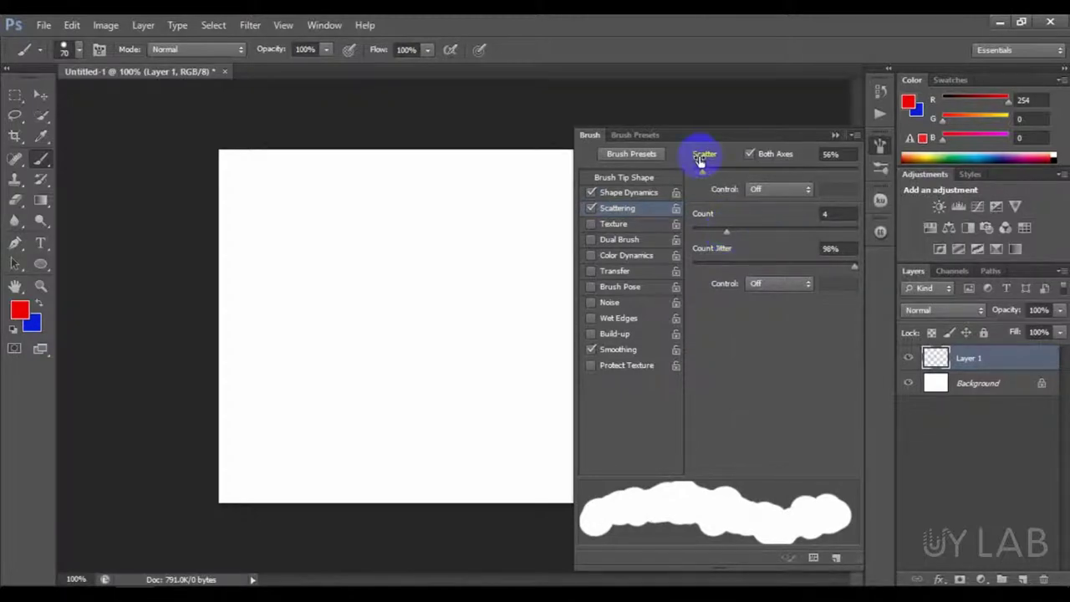
mouse_move(251, 279)
left_mouse_down()
mouse_move(385, 257)
mouse_move(499, 259)
mouse_move(537, 278)
mouse_move(550, 207)
mouse_move(457, 191)
mouse_move(289, 192)
left_mouse_up()
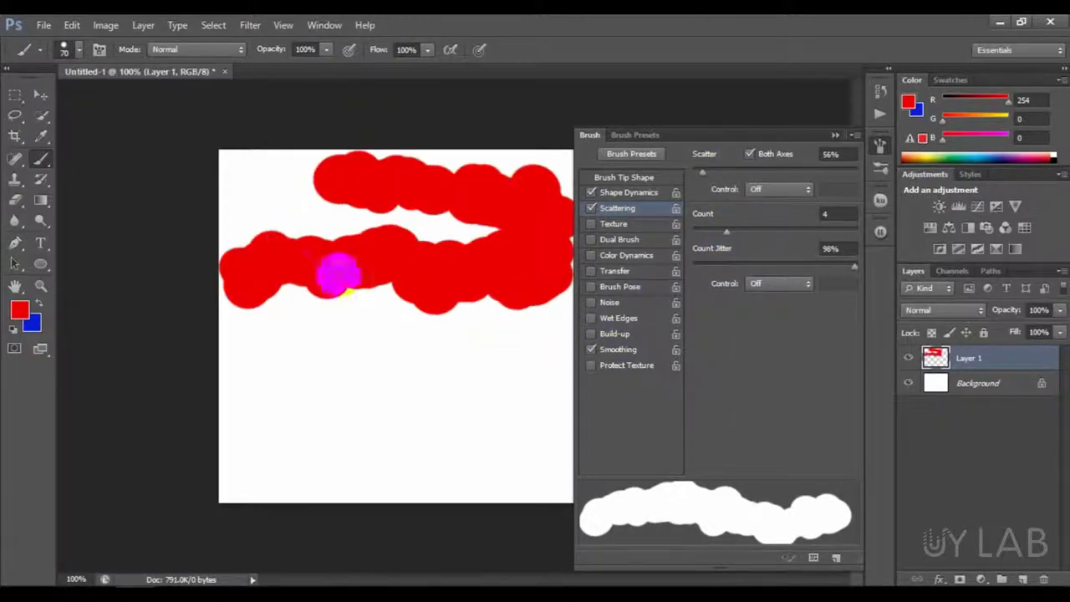
left_click_drag(337, 274, 339, 276)
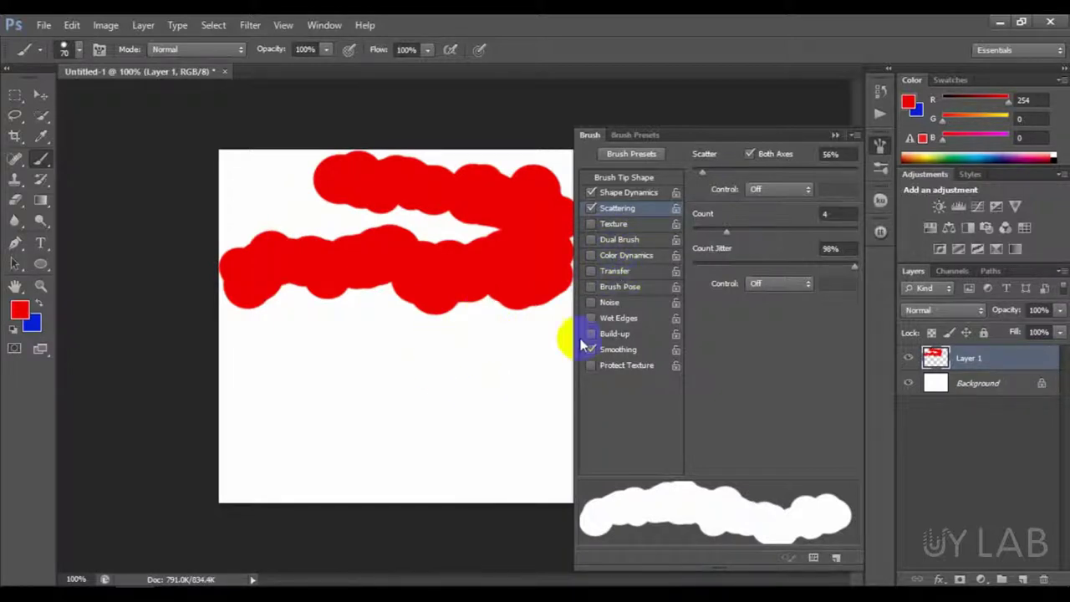
Enable Color Dynamics, clear the red strokes, and preview then undo a colour-jittered stroke.
left_click(635, 259)
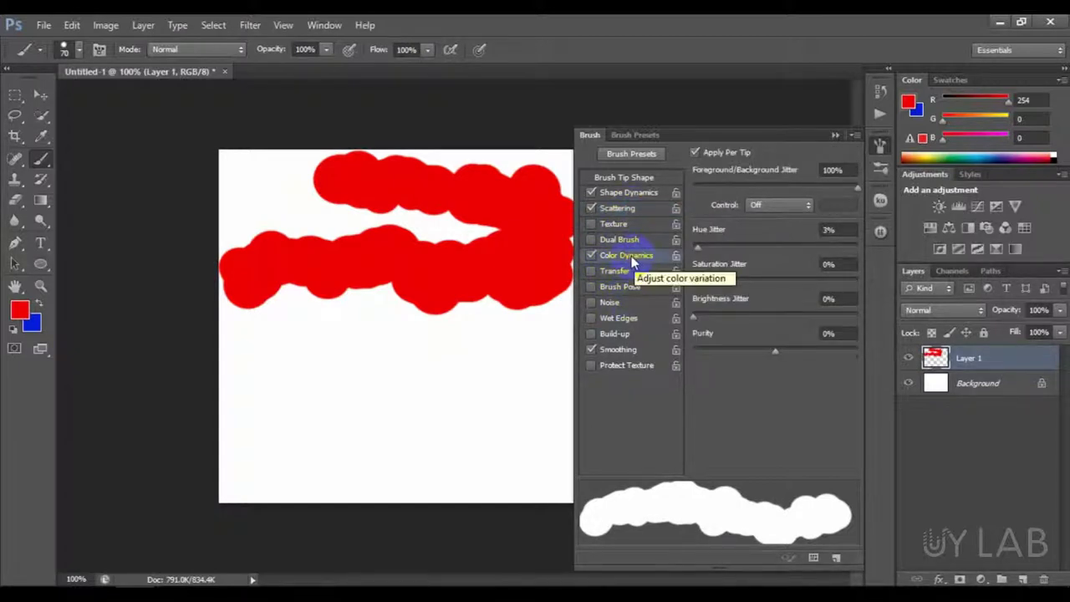
key("Delete")
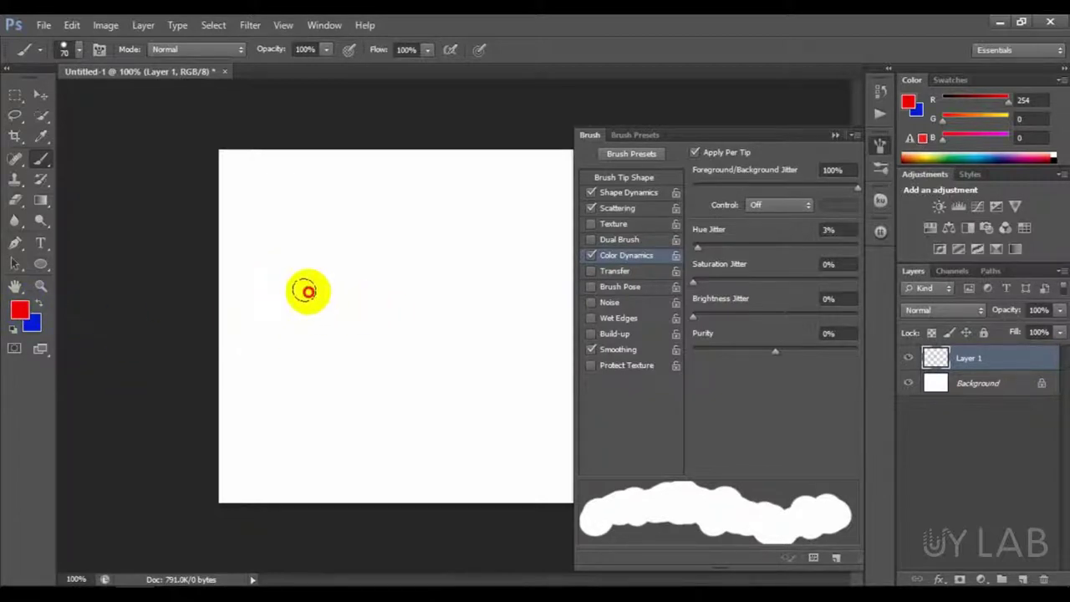
mouse_move(304, 292)
left_mouse_down()
mouse_move(409, 279)
mouse_move(546, 234)
mouse_move(528, 194)
mouse_move(386, 196)
mouse_move(318, 213)
mouse_move(294, 311)
mouse_move(502, 399)
left_mouse_up()
key("ctrl+z")
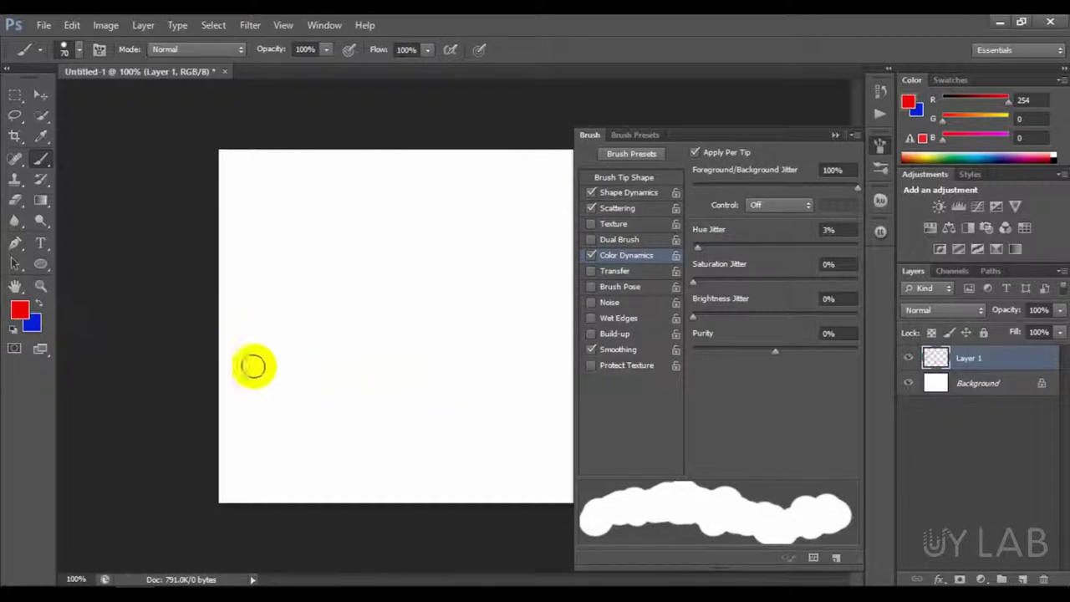
Raise Scatter to 338% and paint a scattered stroke of red, blue and purple dabs.
left_click(644, 214)
mouse_move(704, 172)
left_mouse_down()
mouse_move(766, 173)
mouse_move(750, 178)
left_mouse_up()
mouse_move(298, 323)
left_mouse_down()
mouse_move(461, 253)
mouse_move(493, 260)
left_mouse_up()
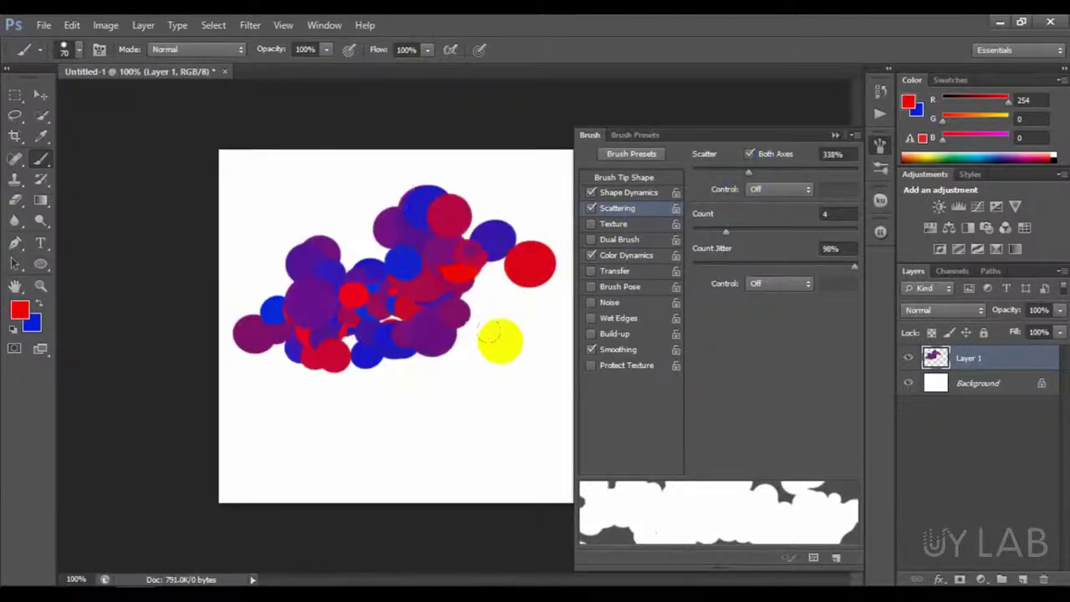
key("ctrl+z")
left_click(637, 255)
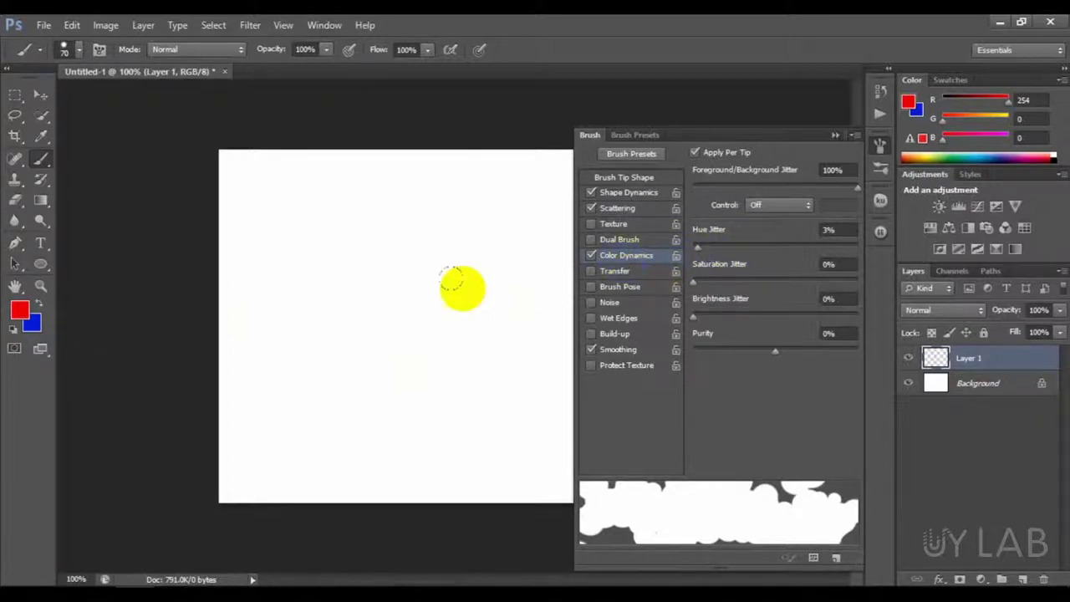
left_click(357, 277)
mouse_move(357, 278)
left_mouse_down()
mouse_move(474, 224)
mouse_move(495, 238)
mouse_move(503, 314)
mouse_move(540, 247)
mouse_move(456, 253)
mouse_move(515, 209)
mouse_move(529, 261)
left_mouse_up()
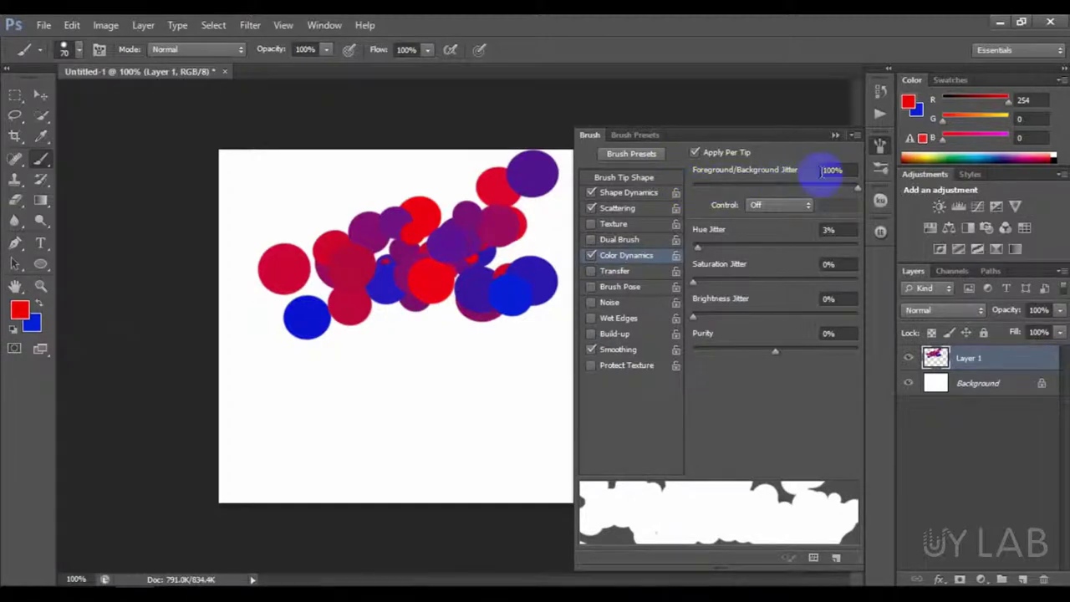
Turn on Transfer with 11% Opacity Jitter, test and undo a dab, then close the Brush panel.
double_click(830, 170)
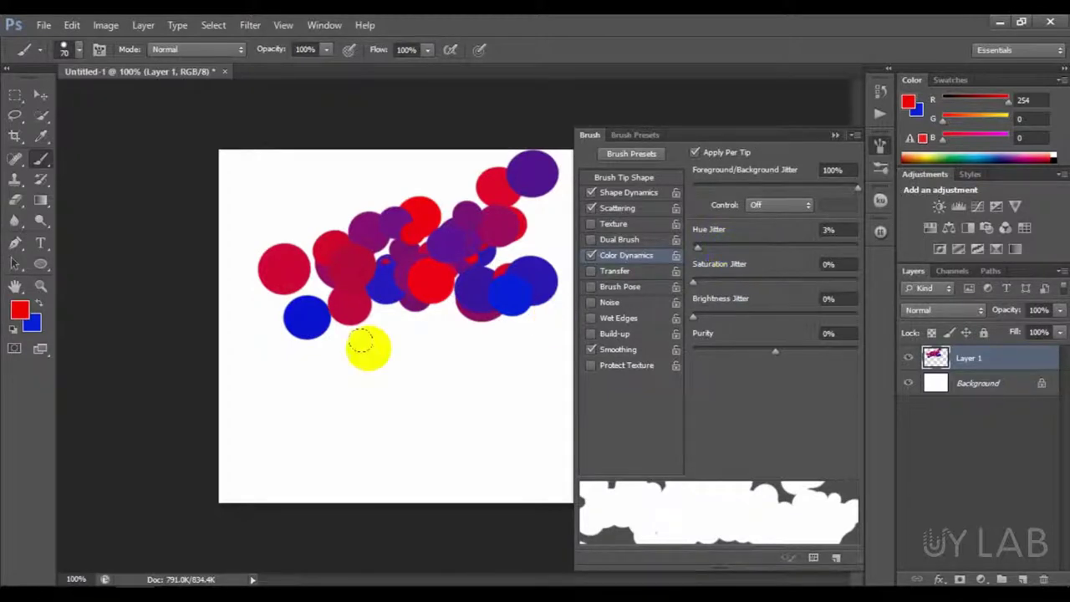
mouse_move(423, 282)
left_mouse_down()
mouse_move(406, 241)
mouse_move(450, 247)
mouse_move(373, 201)
mouse_move(376, 294)
mouse_move(441, 284)
mouse_move(437, 215)
mouse_move(401, 227)
mouse_move(445, 301)
mouse_move(456, 230)
mouse_move(430, 275)
left_mouse_up()
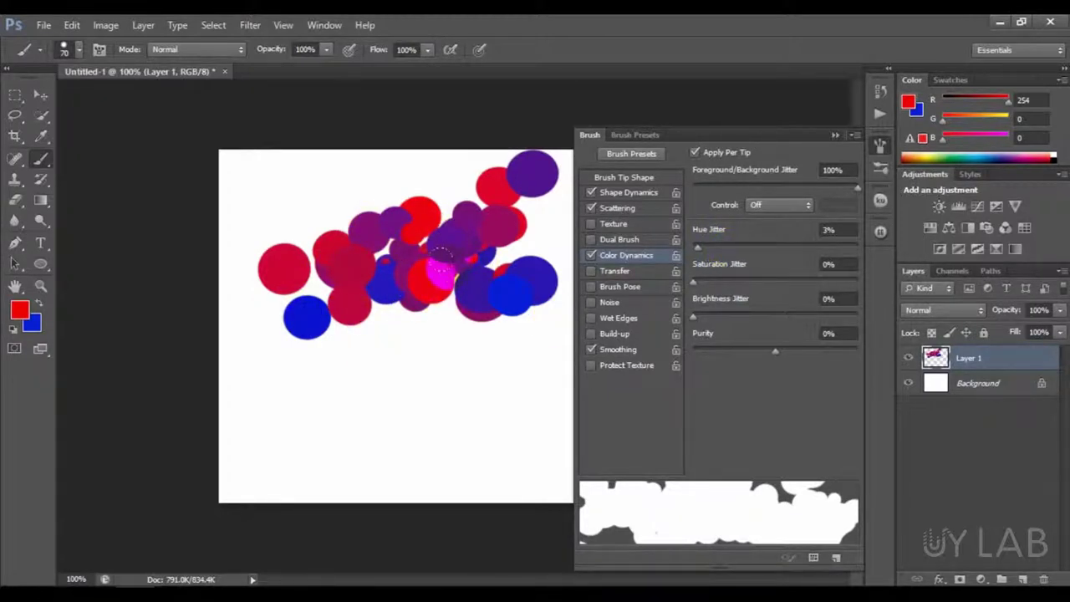
left_click(605, 273)
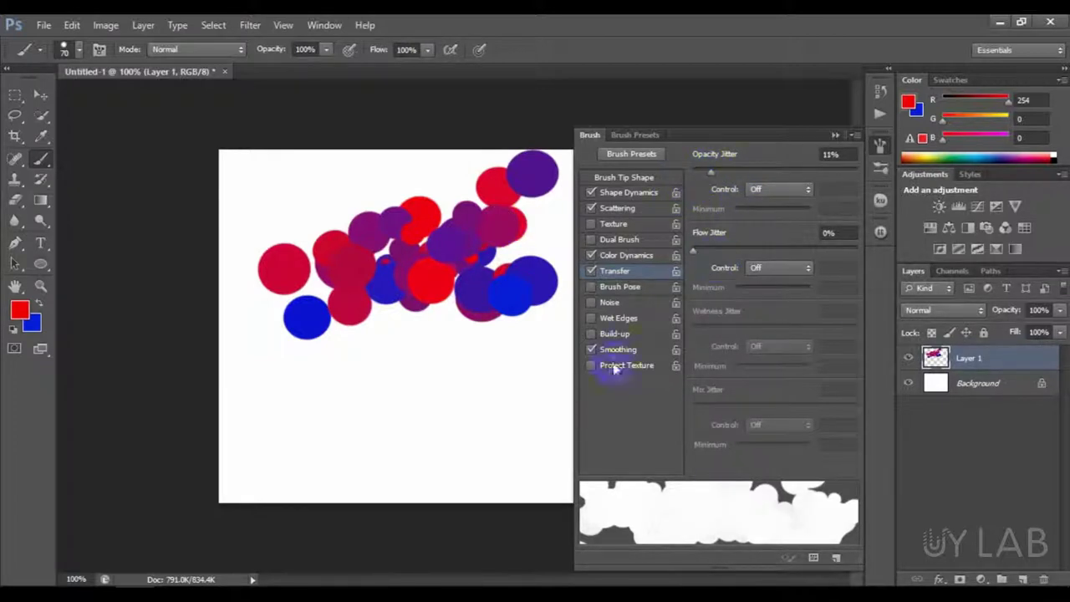
left_click(504, 405)
key("ctrl+z")
left_click(834, 134)
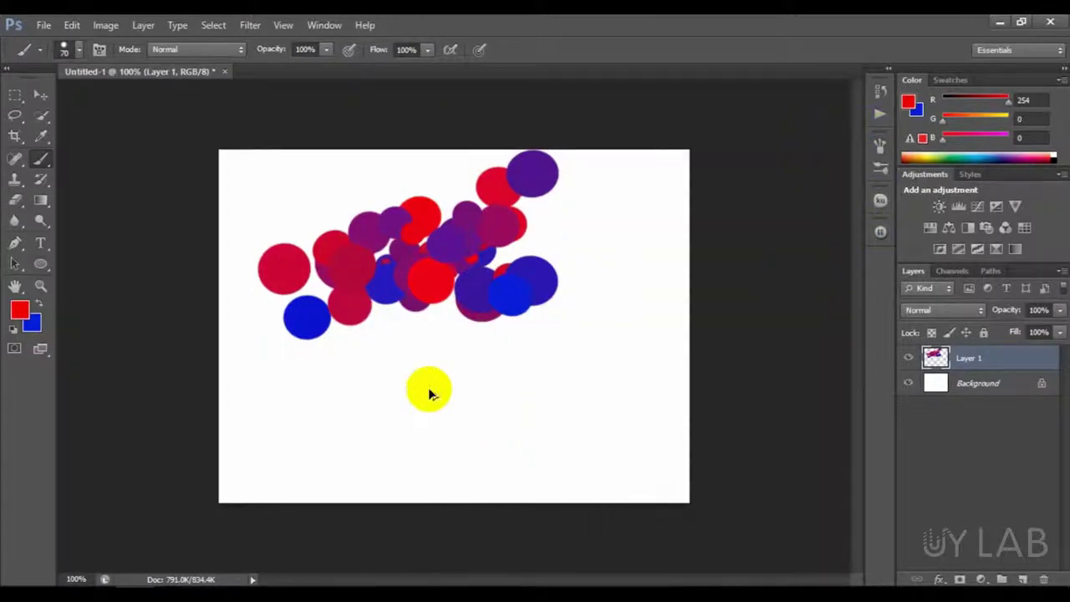
Clear the old circles and paint two scattered test strokes, clearing each one afterwards.
key("Delete")
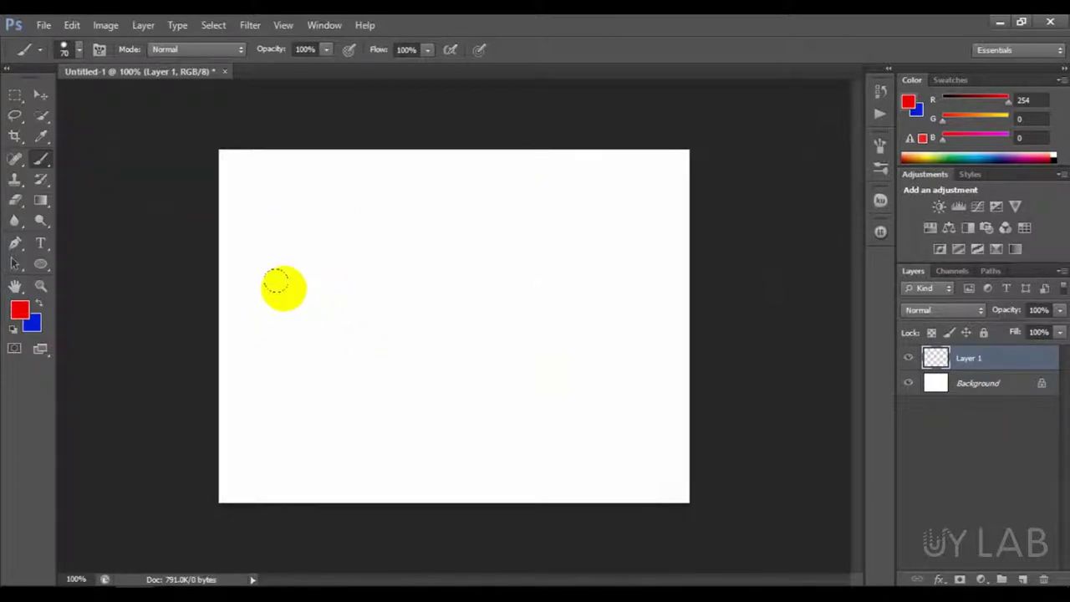
mouse_move(289, 280)
left_mouse_down()
mouse_move(518, 284)
mouse_move(652, 346)
left_mouse_up()
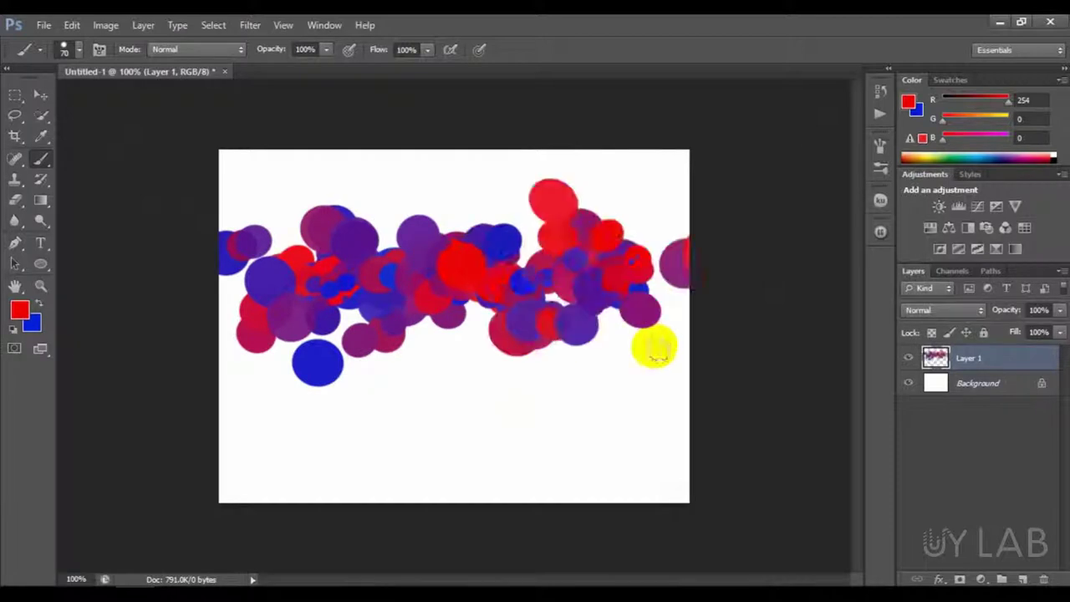
key("Delete")
mouse_move(260, 337)
left_mouse_down()
mouse_move(532, 336)
mouse_move(641, 397)
left_mouse_up()
key("Delete")
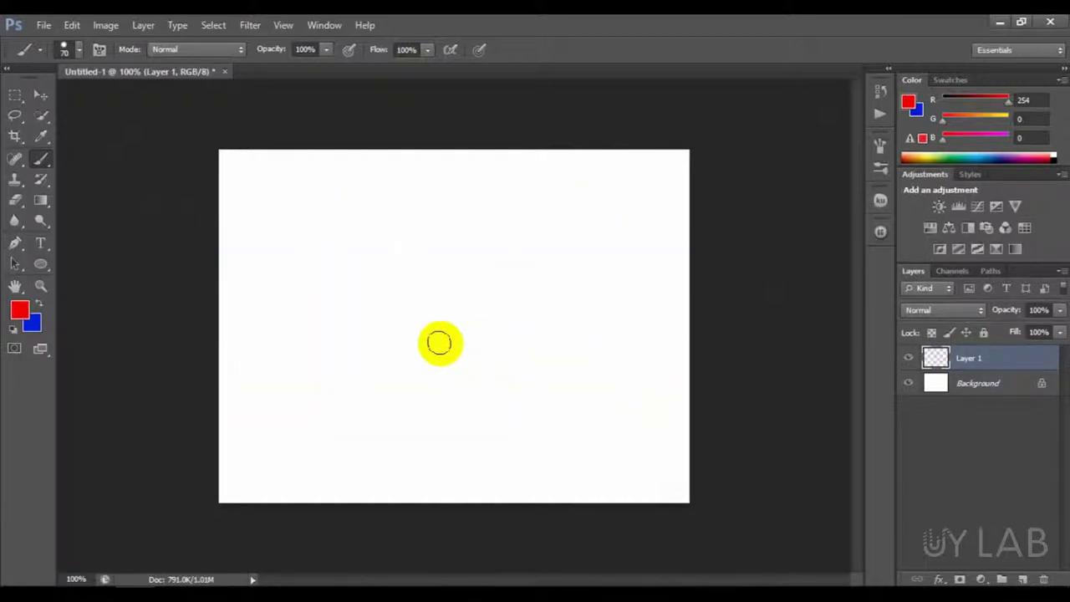
Shrink the brush to 10 px and paint a wavy red-and-blue dotted stroke across the canvas.
key("bracketleft")
key("bracketleft")
key("bracketleft")
key("bracketleft")
key("bracketleft")
left_click(277, 344)
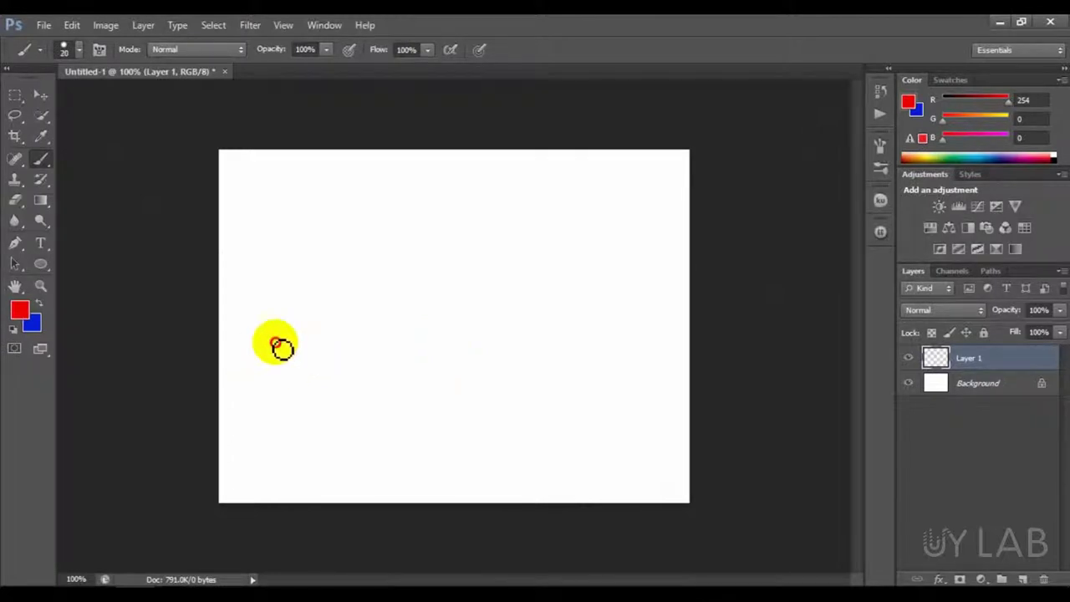
mouse_move(277, 344)
left_mouse_down()
mouse_move(631, 287)
mouse_move(641, 340)
left_mouse_up()
key("Delete")
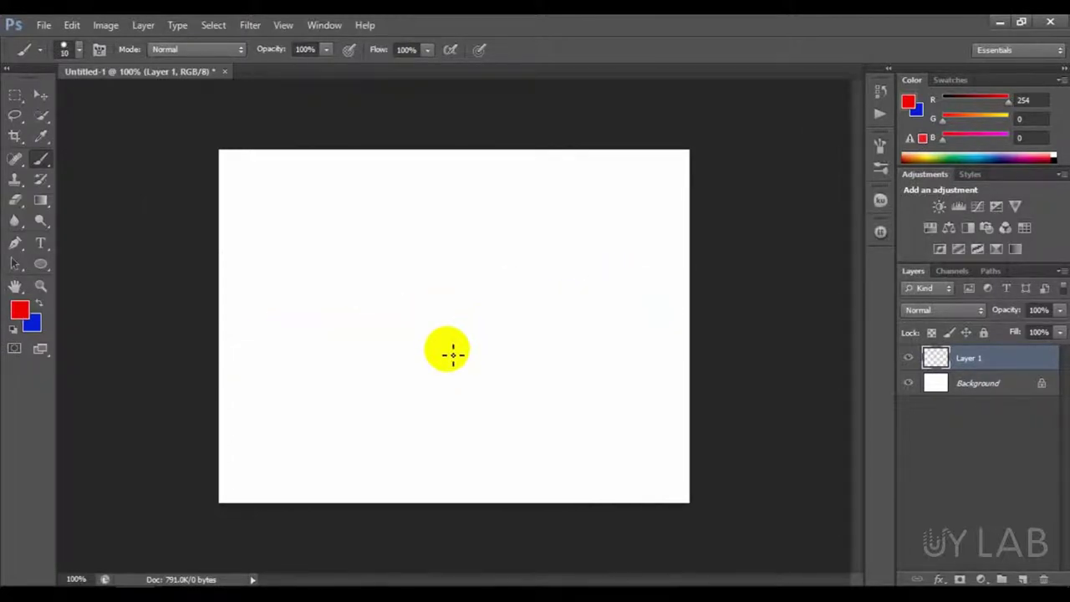
mouse_move(277, 396)
left_mouse_down()
mouse_move(290, 365)
mouse_move(367, 367)
mouse_move(438, 341)
mouse_move(468, 313)
mouse_move(551, 347)
mouse_move(579, 305)
mouse_move(628, 319)
mouse_move(659, 284)
left_mouse_up()
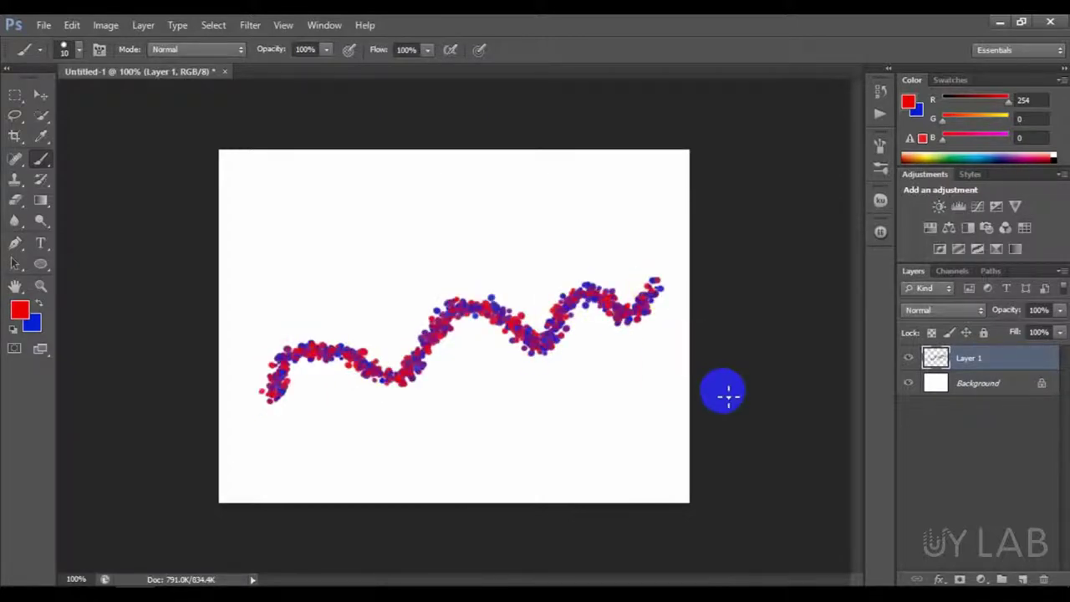
left_click(101, 50)
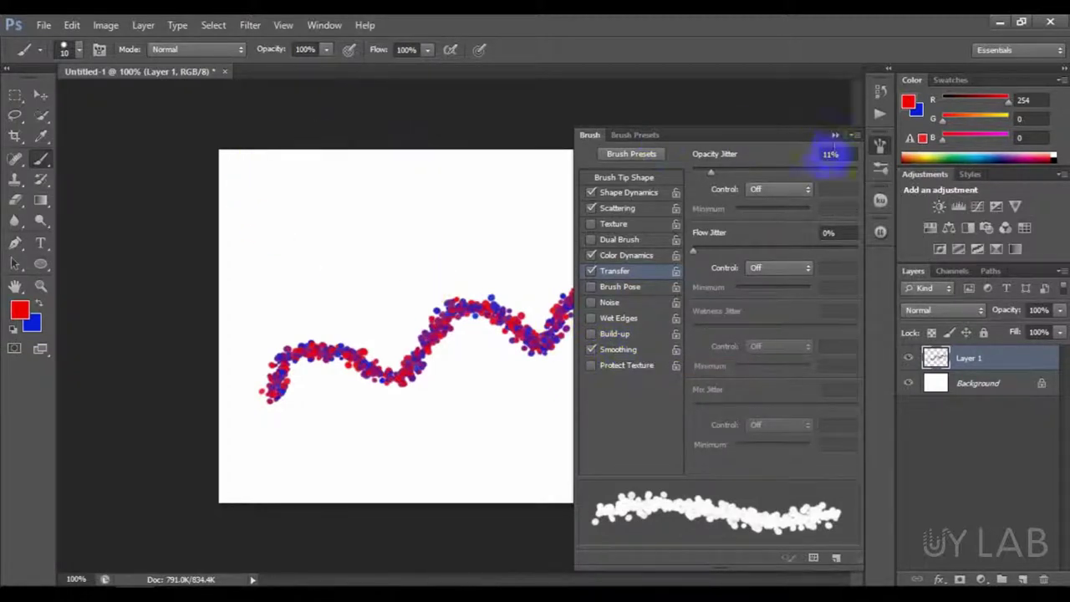
left_click(836, 136)
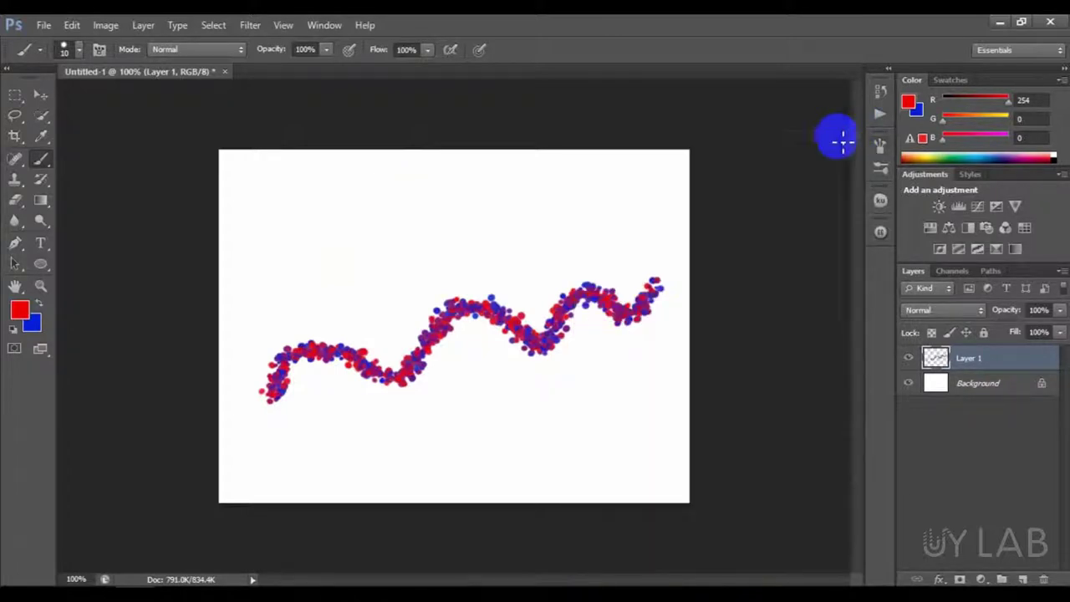